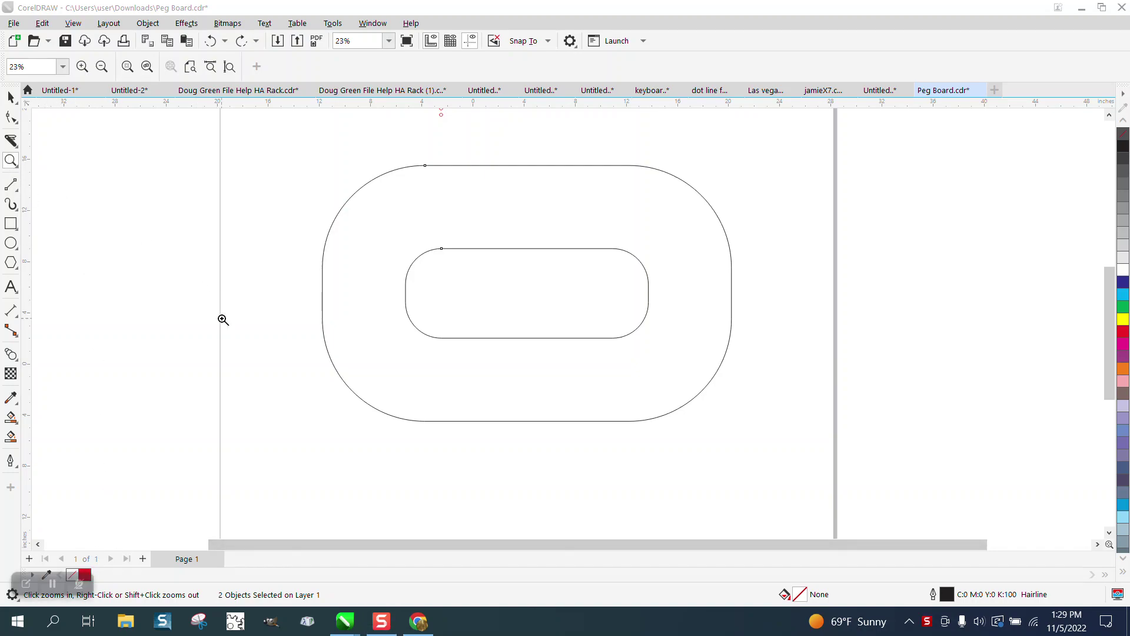
# Zoom around the page to inspect the red circles and both rounded outlines.
pyautogui.rightClick(295, 336)
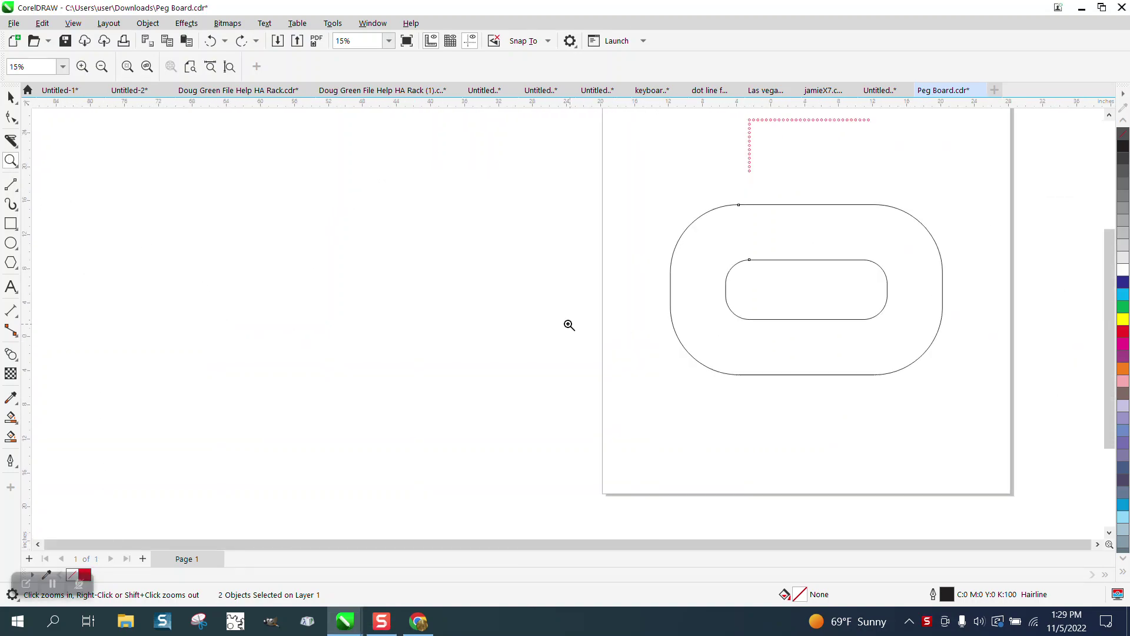
pyautogui.rightClick(569, 325)
pyautogui.moveTo(677, 178); pyautogui.dragTo(759, 240)
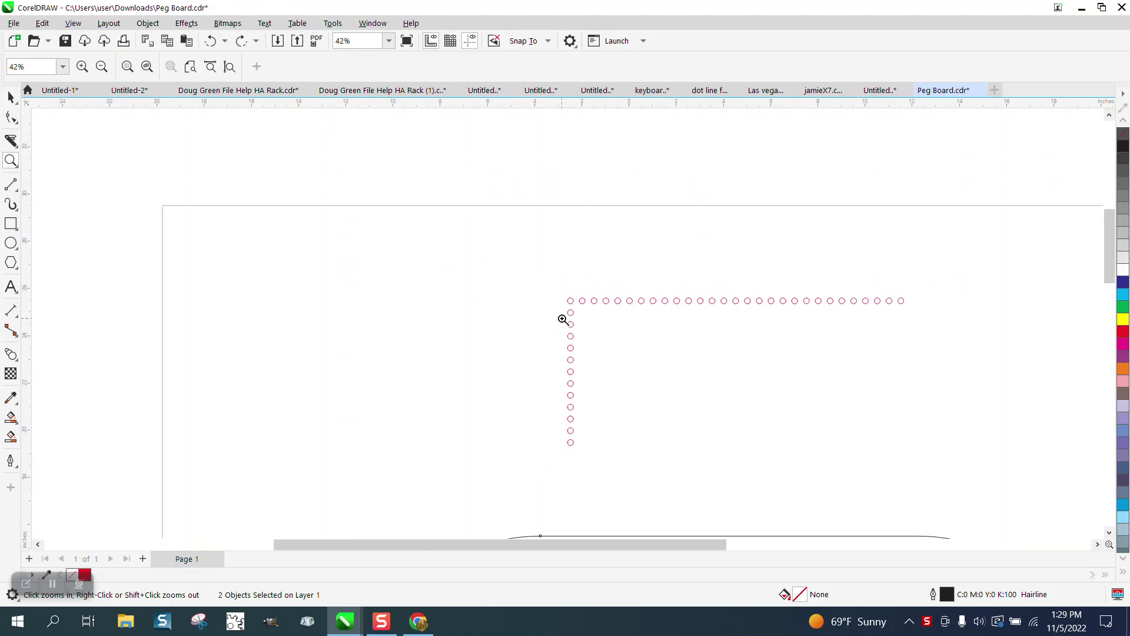
pyautogui.rightClick(563, 318)
pyautogui.rightClick(568, 322)
pyautogui.moveTo(512, 383); pyautogui.dragTo(788, 492)
pyautogui.rightClick(547, 310)
pyautogui.rightClick(571, 328)
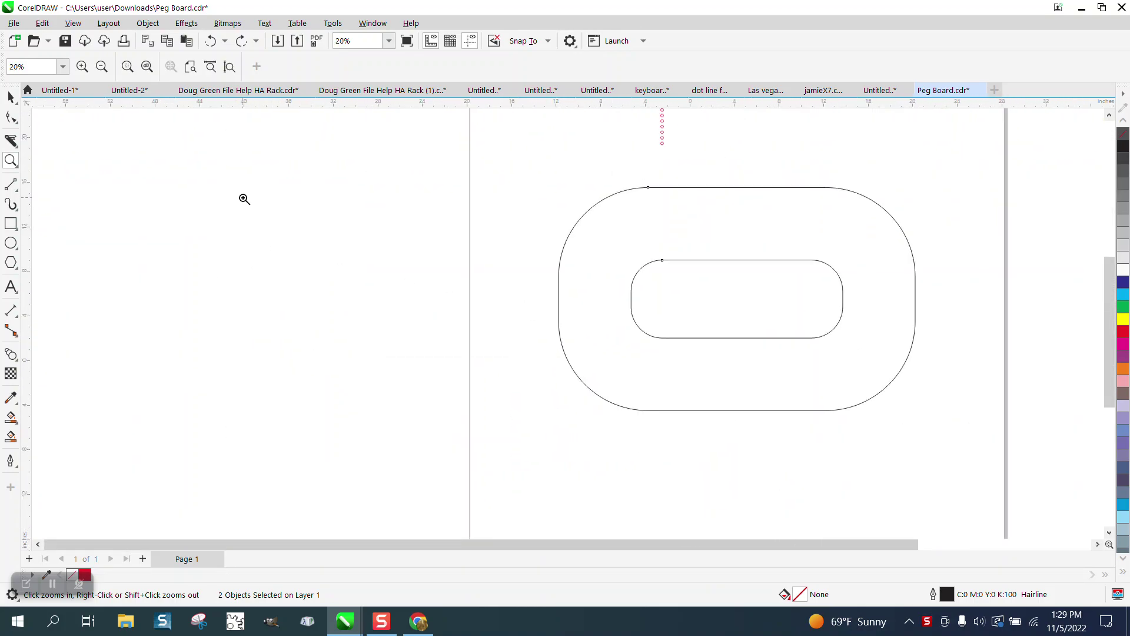
pyautogui.click(11, 98)
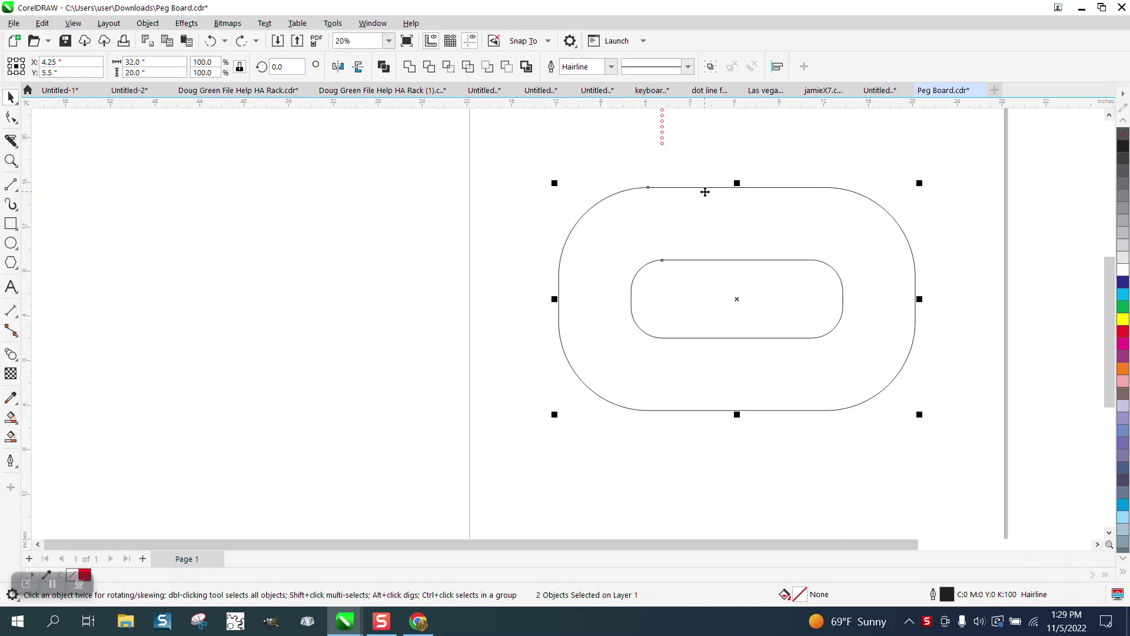
# Blend the inner rounded rectangle into the outer one with 13 steps.
pyautogui.click(17, 360)
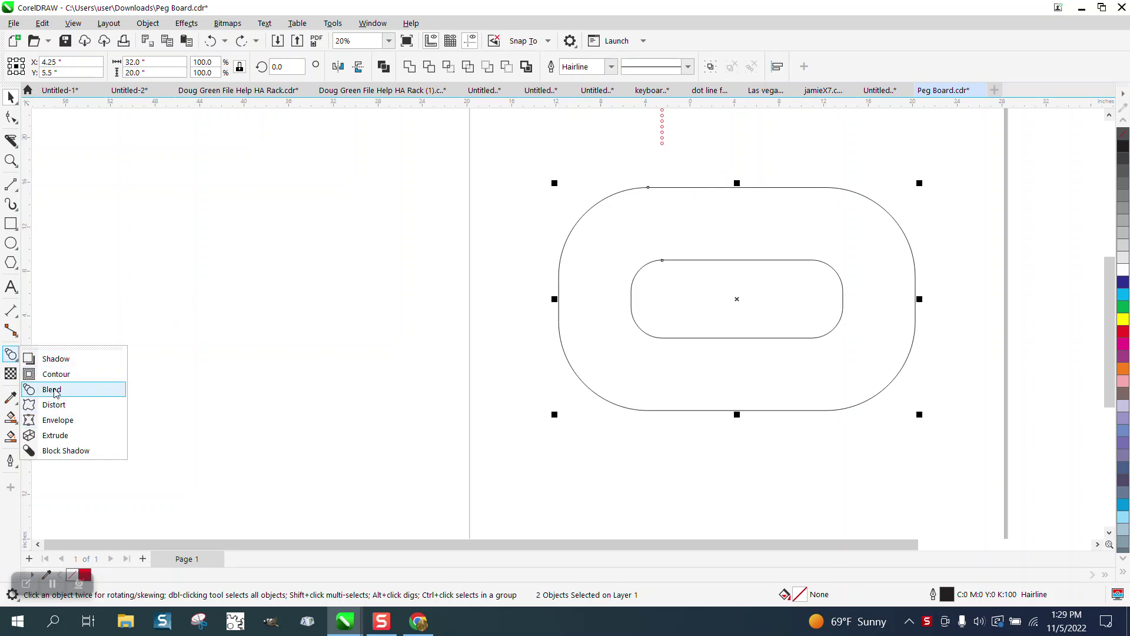
pyautogui.click(52, 389)
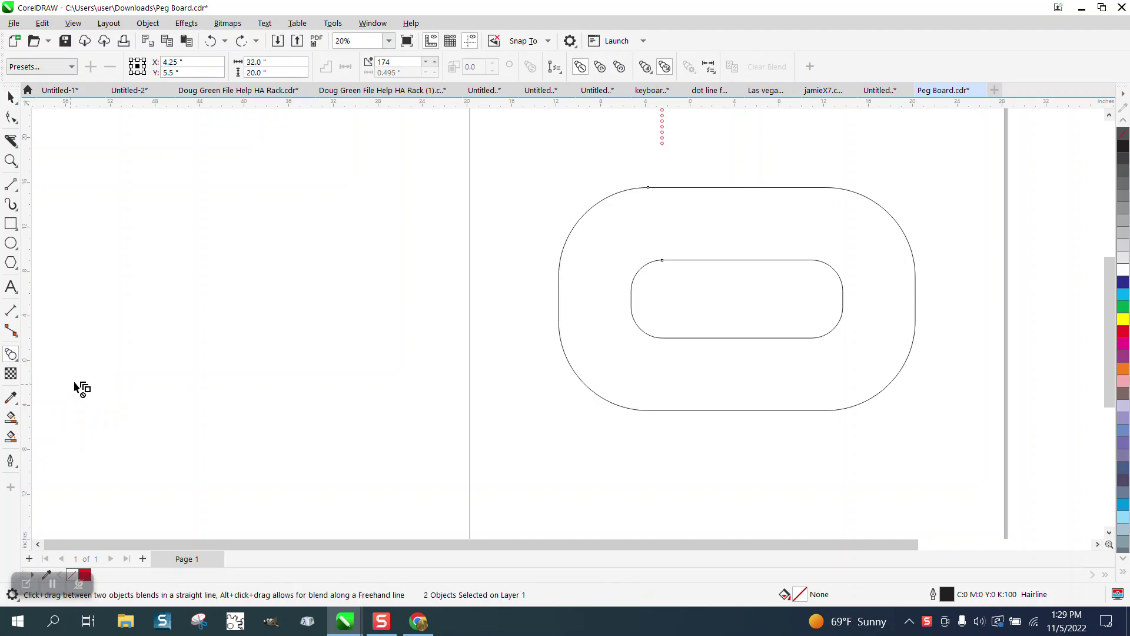
pyautogui.doubleClick(414, 65)
pyautogui.write('13')
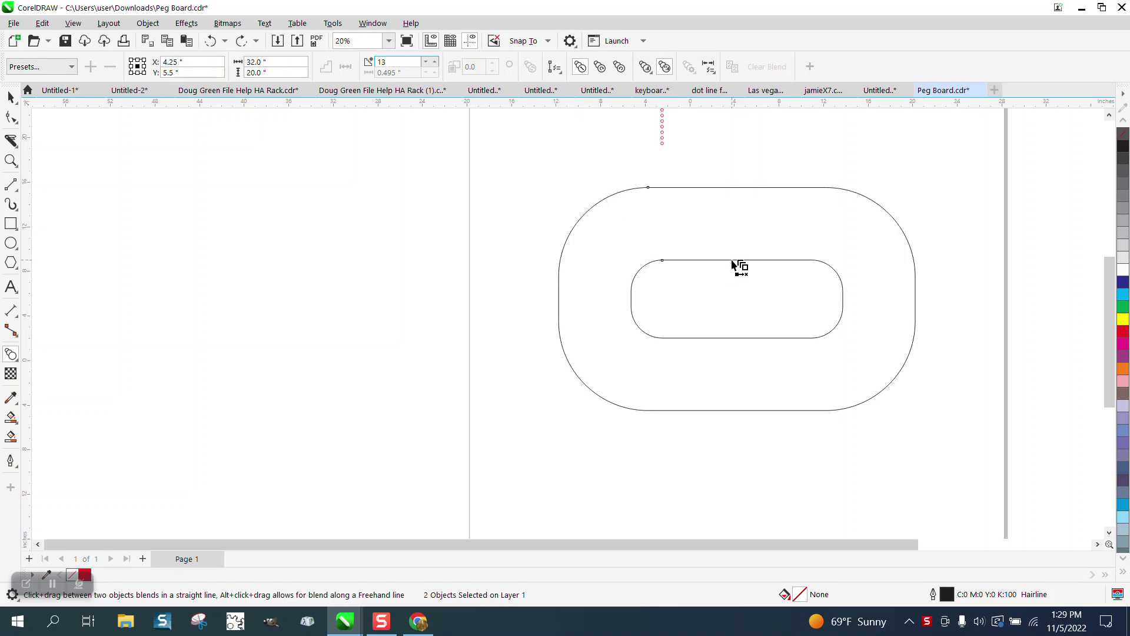
pyautogui.moveTo(738, 263); pyautogui.dragTo(736, 196)
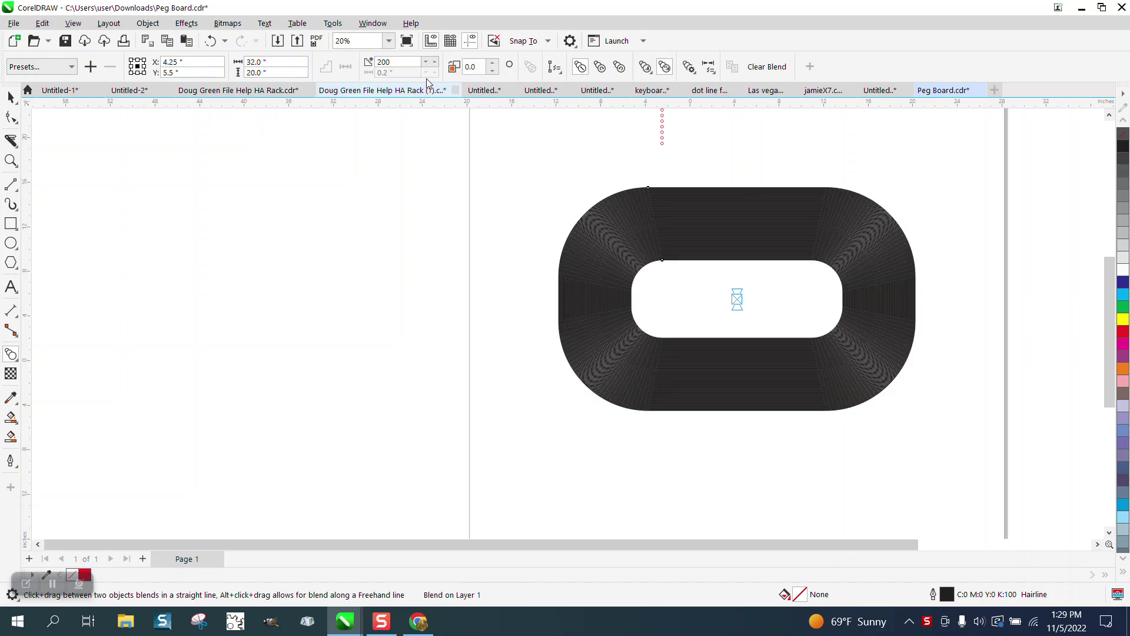
pyautogui.doubleClick(410, 61)
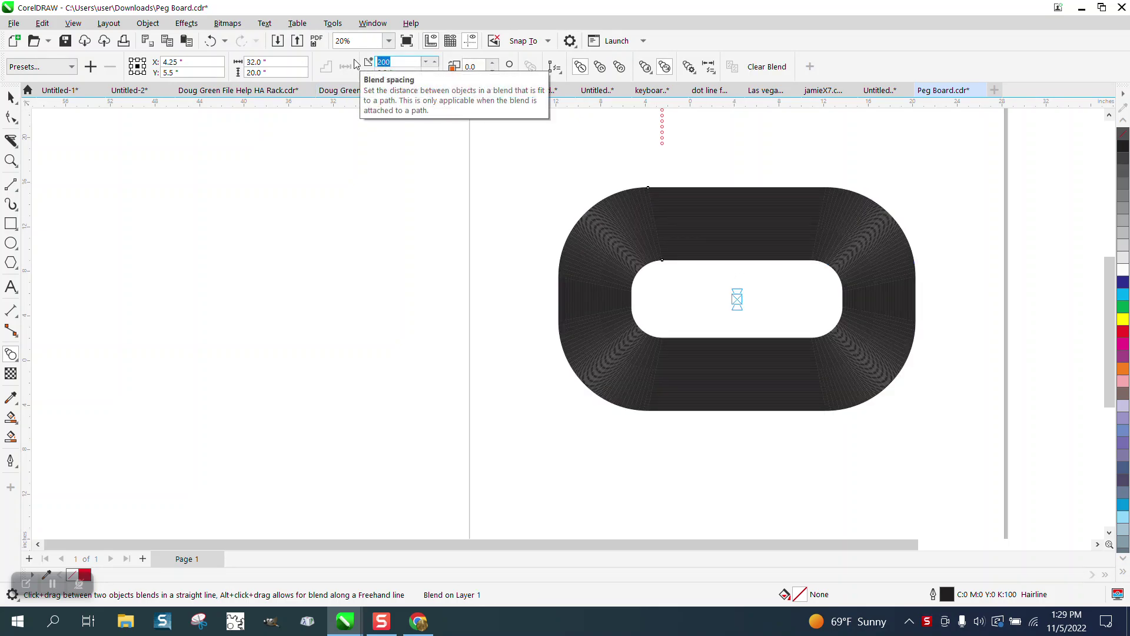
pyautogui.write('13')
pyautogui.press('Return')
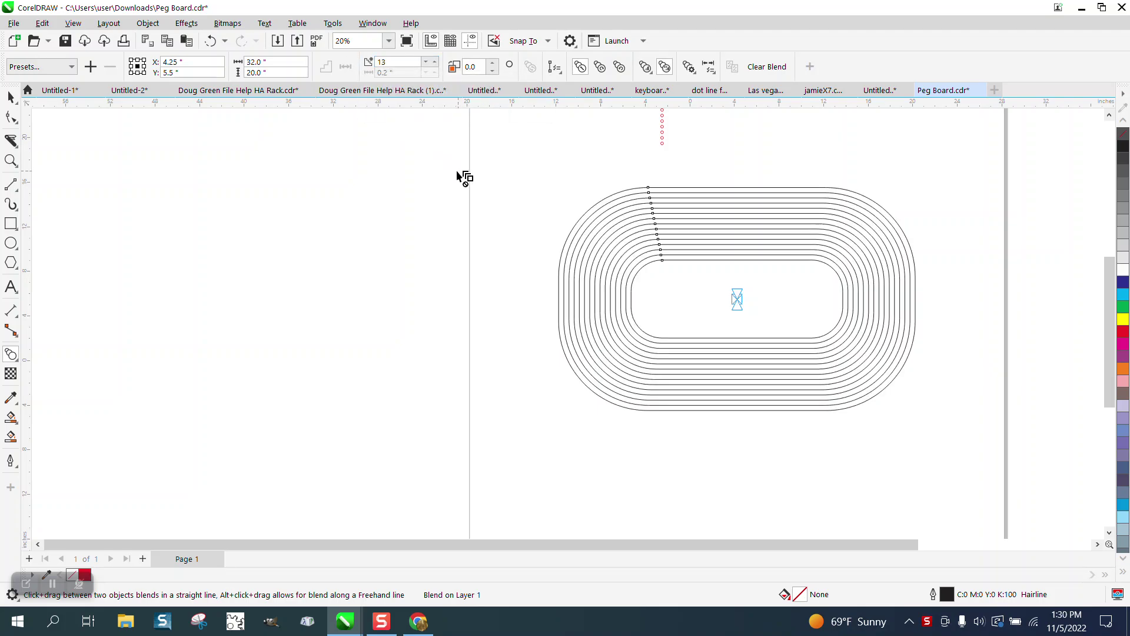
# Select the whole blend and break it apart.
pyautogui.click(11, 97)
pyautogui.moveTo(542, 169); pyautogui.dragTo(974, 453)
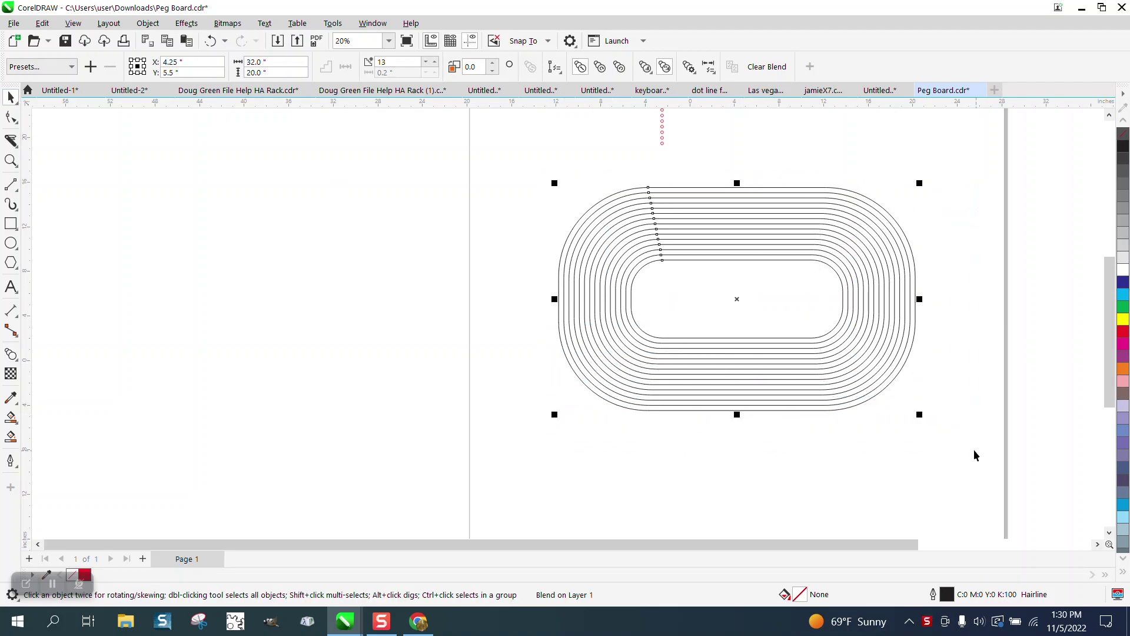
pyautogui.click(148, 23)
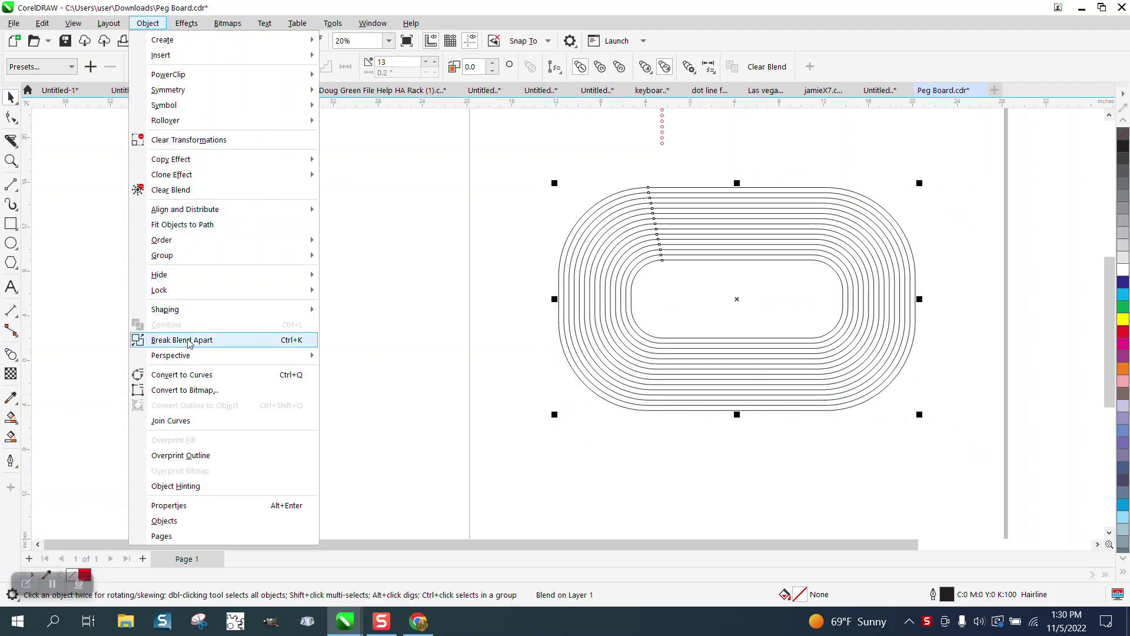
pyautogui.click(228, 341)
# Ungroup the broken-apart outlines into separate curves and select them.
pyautogui.moveTo(517, 156); pyautogui.dragTo(961, 435)
pyautogui.click(148, 23)
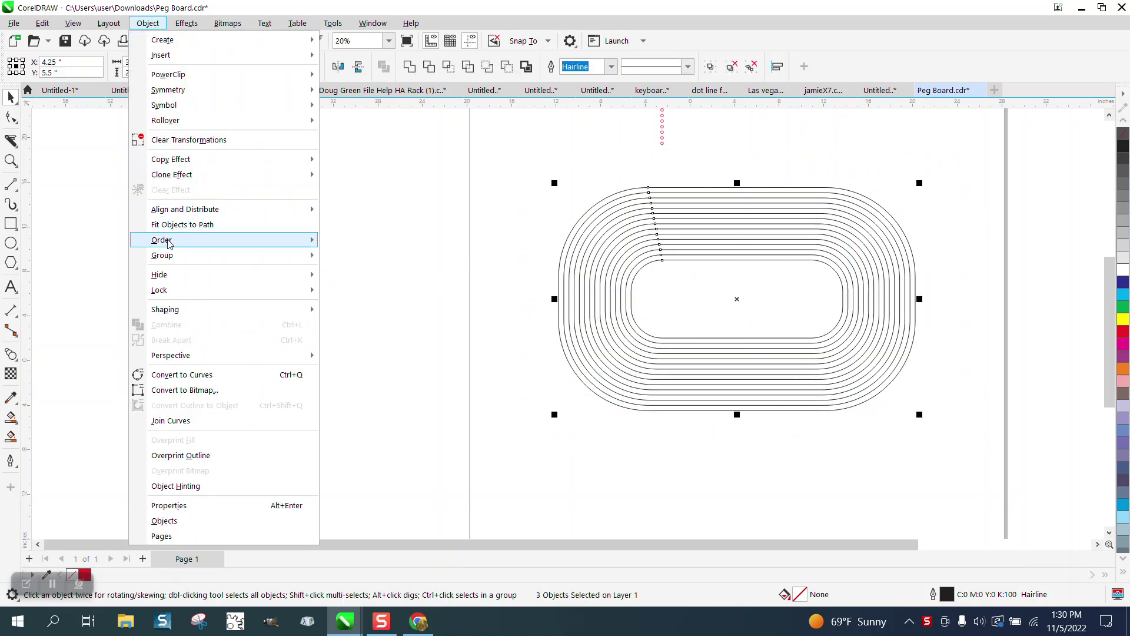
pyautogui.moveTo(168, 256)
pyautogui.click(366, 272)
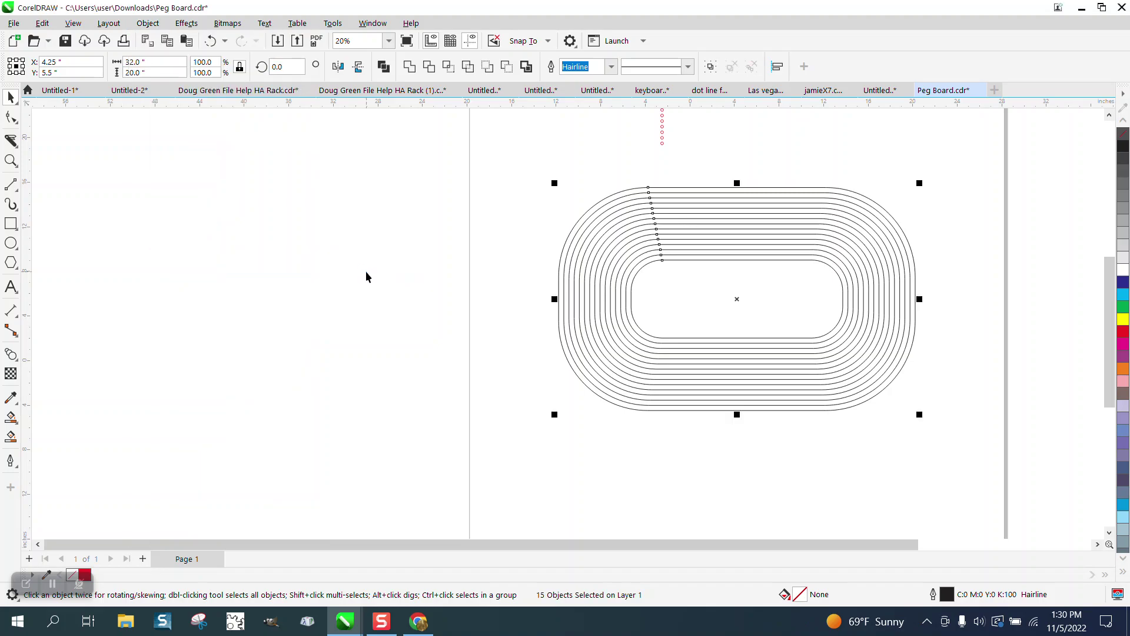
pyautogui.click(579, 235)
pyautogui.moveTo(830, 444); pyautogui.dragTo(1007, 507)
# Set the nudge distance to 65 inches.
pyautogui.click(677, 164)
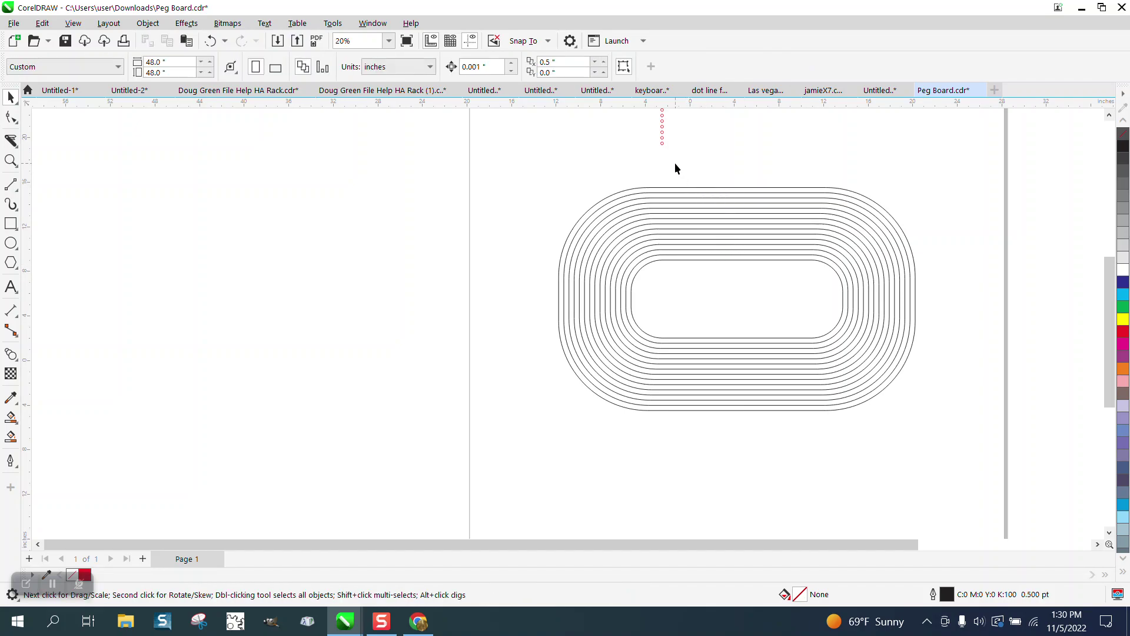
pyautogui.click(619, 192)
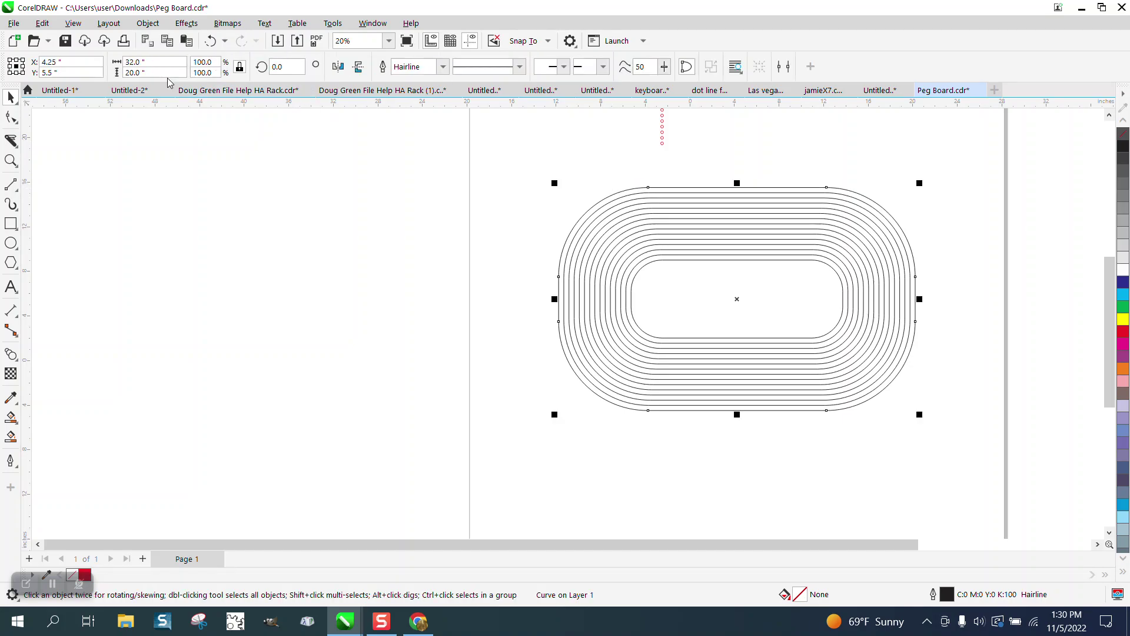
pyautogui.click(232, 138)
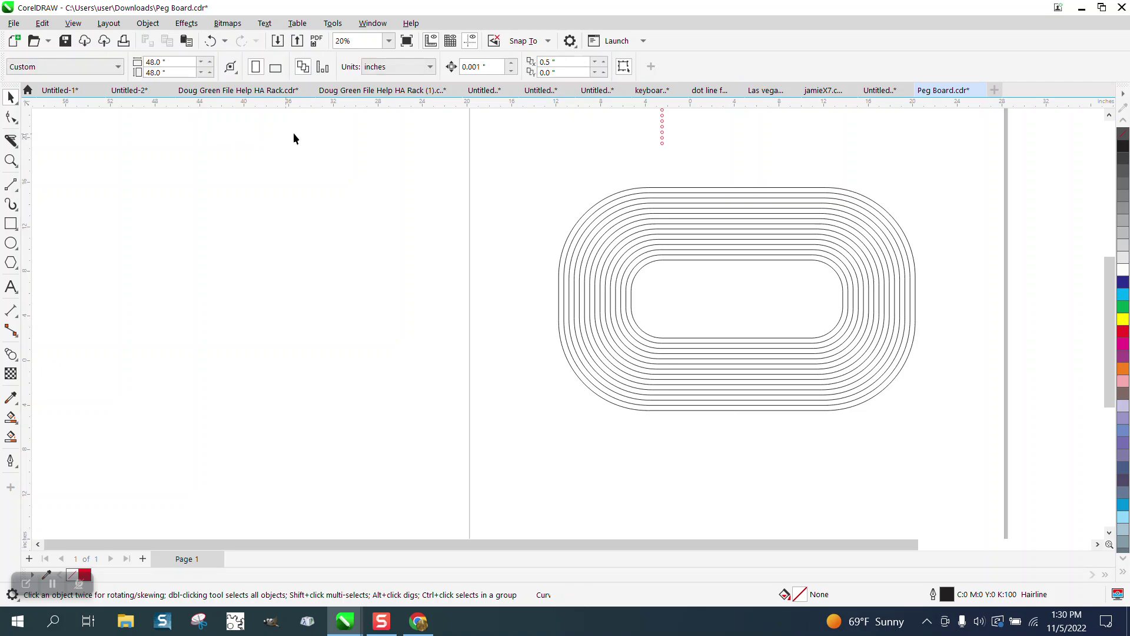
pyautogui.click(474, 66)
pyautogui.write('65')
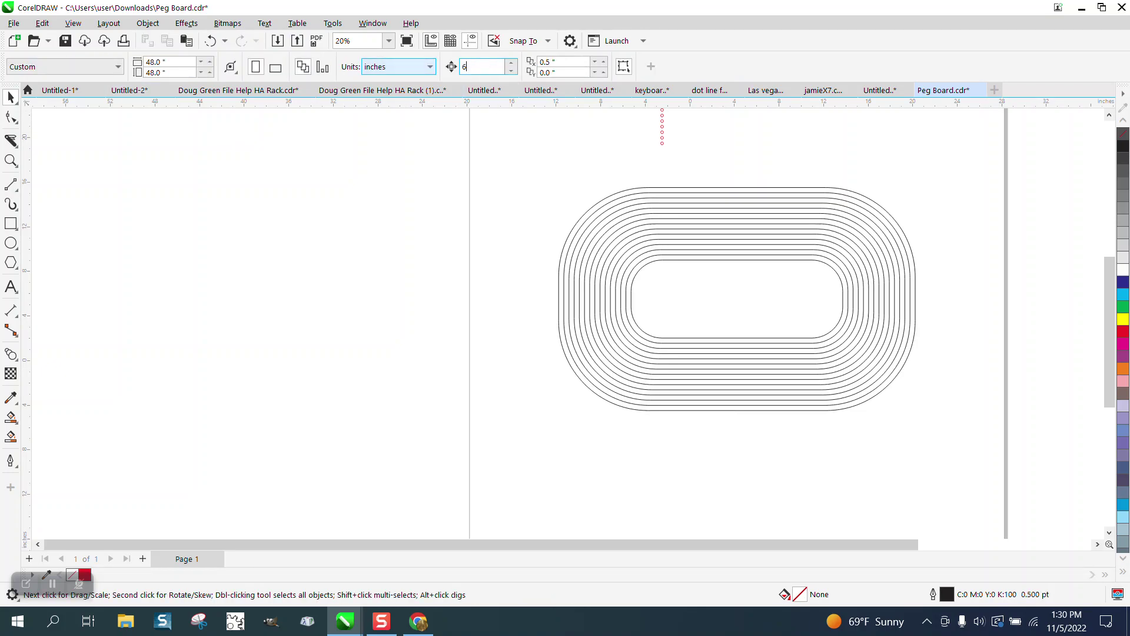
# Nudge the outer and inner rectangles 65 inches left, then select the 13 remaining rings.
pyautogui.click(719, 188)
pyautogui.press('Left')
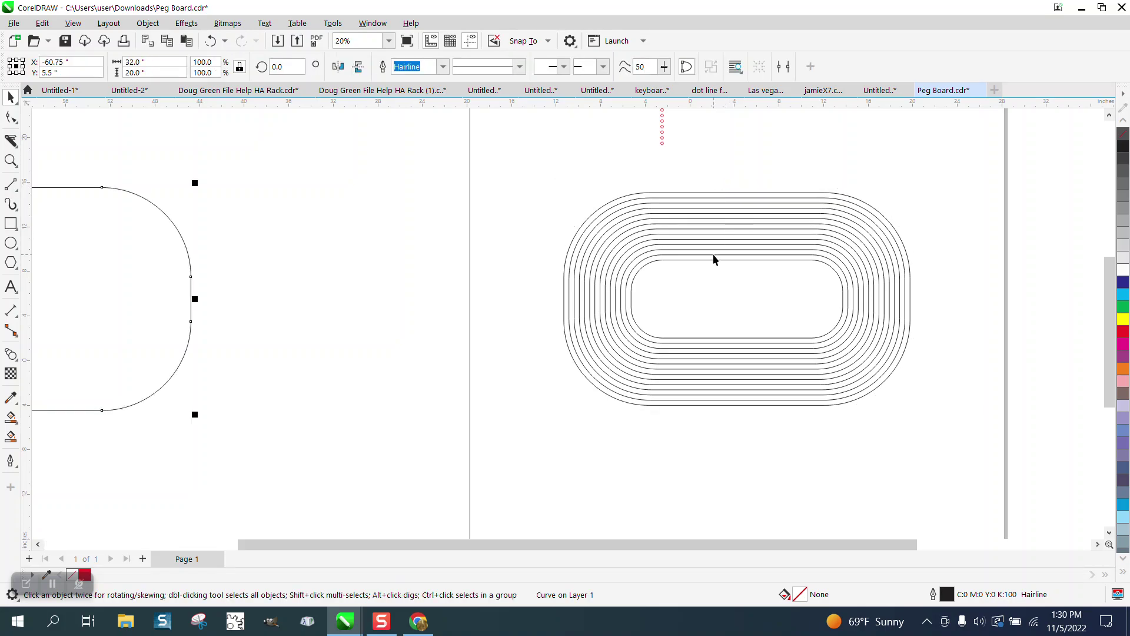
pyautogui.click(714, 260)
pyautogui.press('Left')
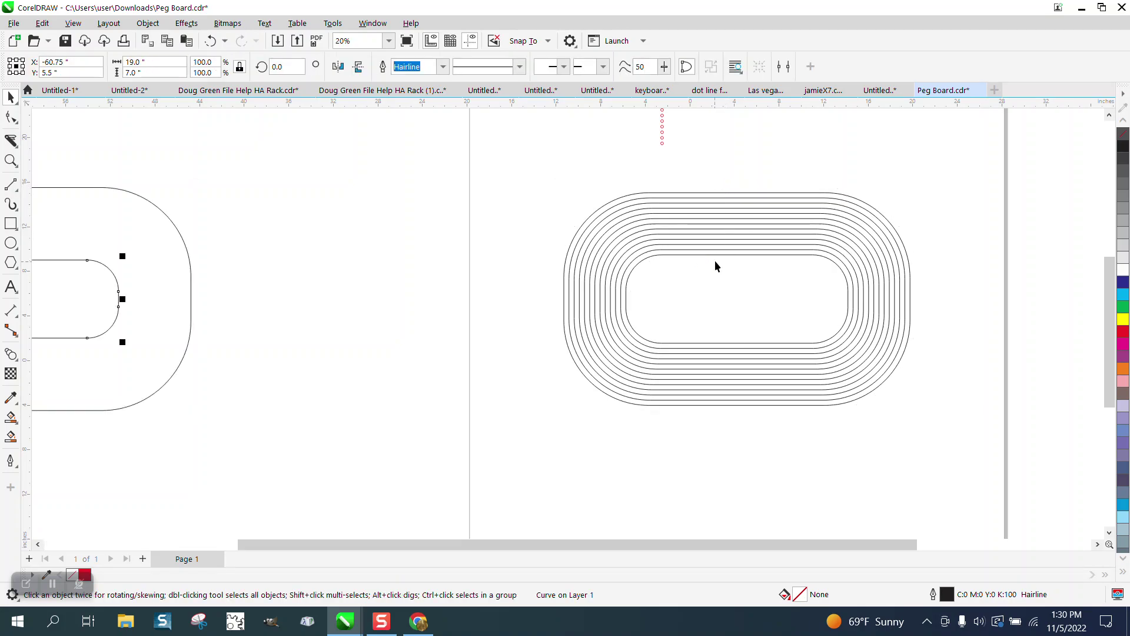
pyautogui.moveTo(543, 172); pyautogui.dragTo(1053, 486)
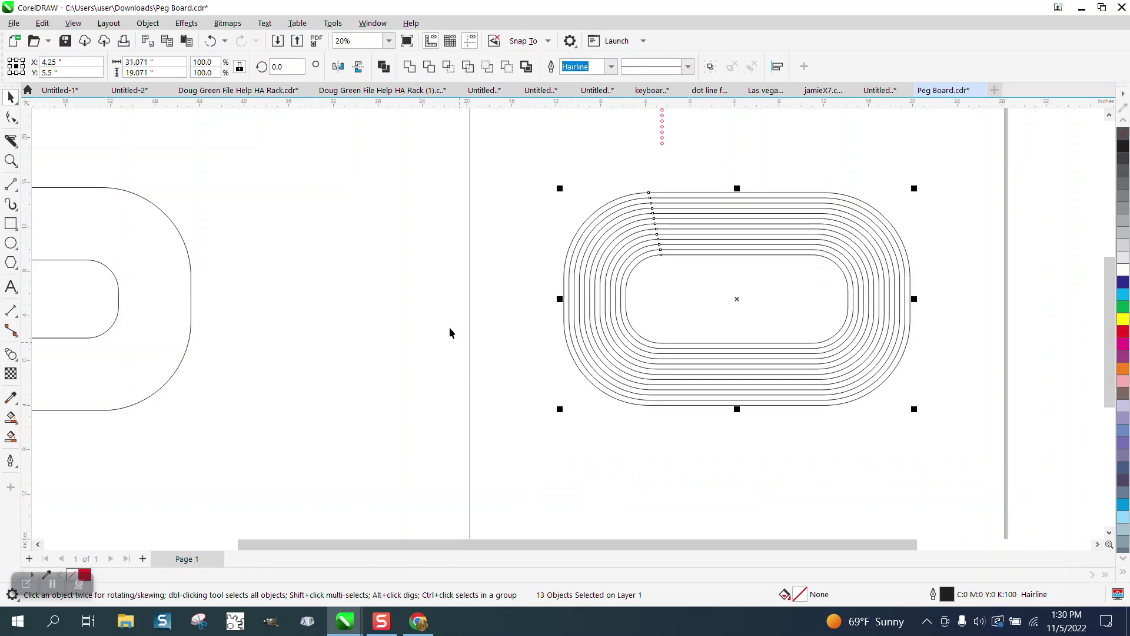
# Move a quarter-inch red circle above the outer ring and place a level copy beside it.
pyautogui.click(663, 147)
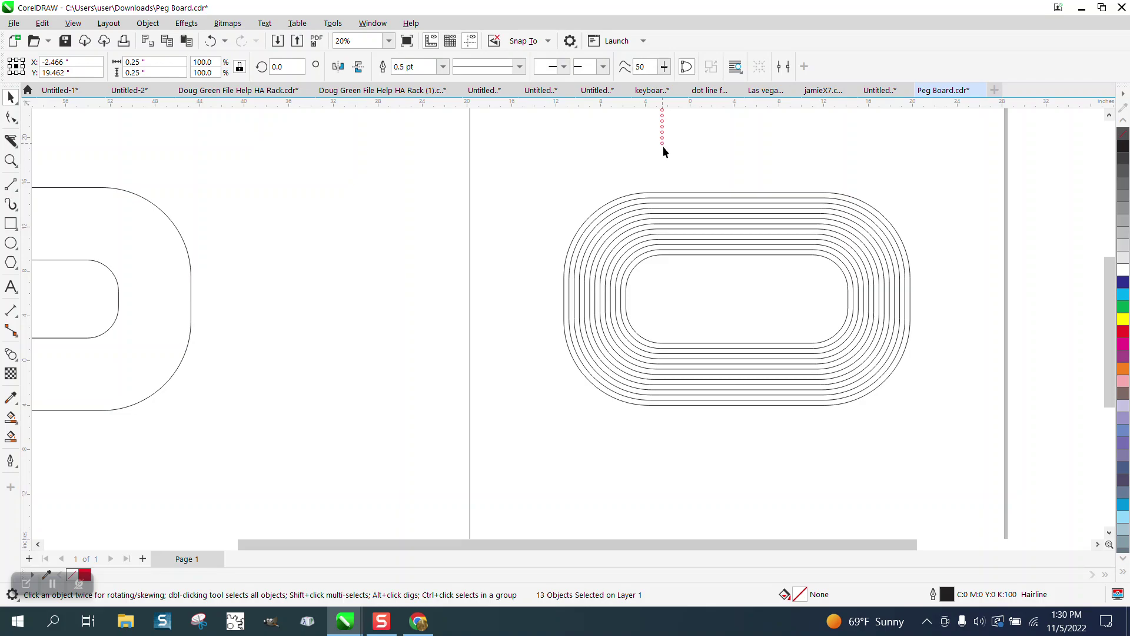
pyautogui.moveTo(662, 146); pyautogui.dragTo(670, 179)
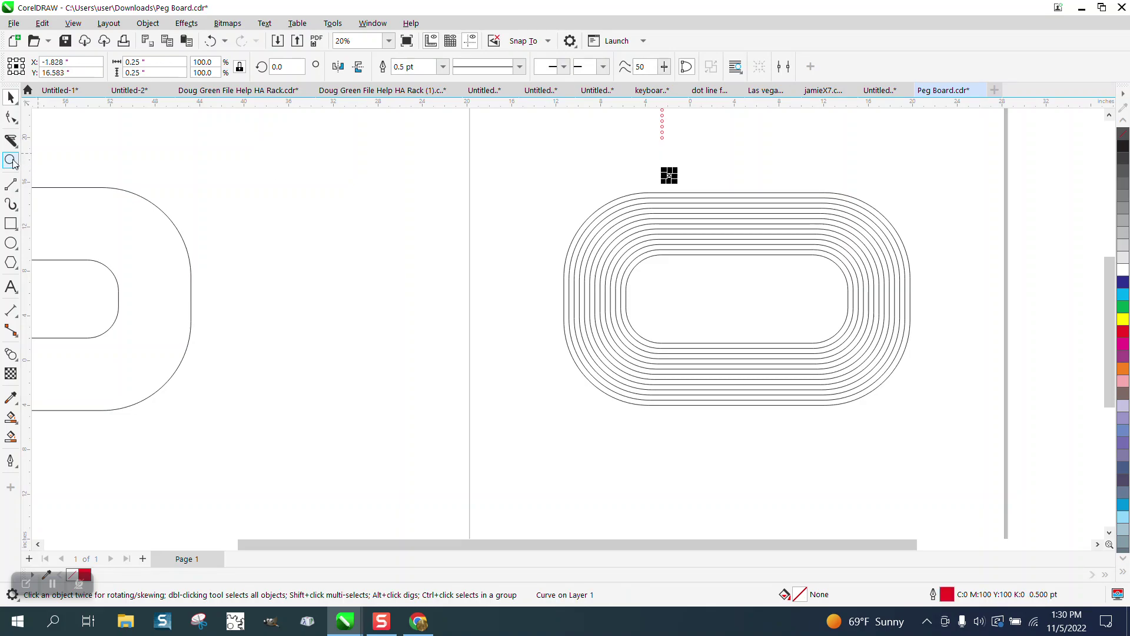
pyautogui.click(10, 160)
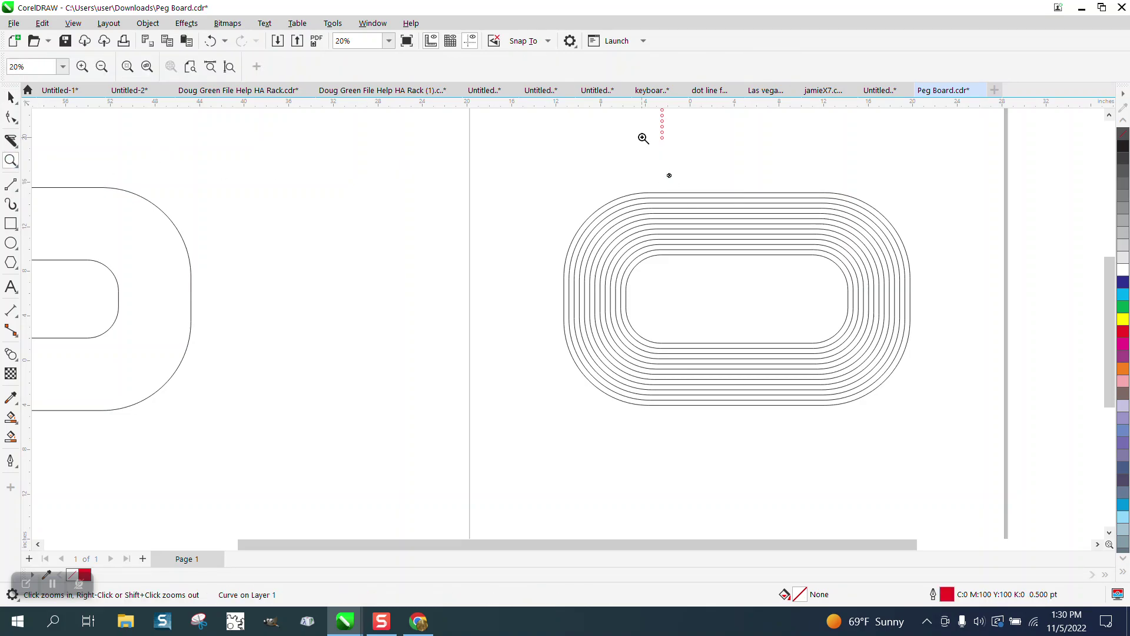
pyautogui.moveTo(644, 141); pyautogui.dragTo(805, 243)
pyautogui.click(10, 97)
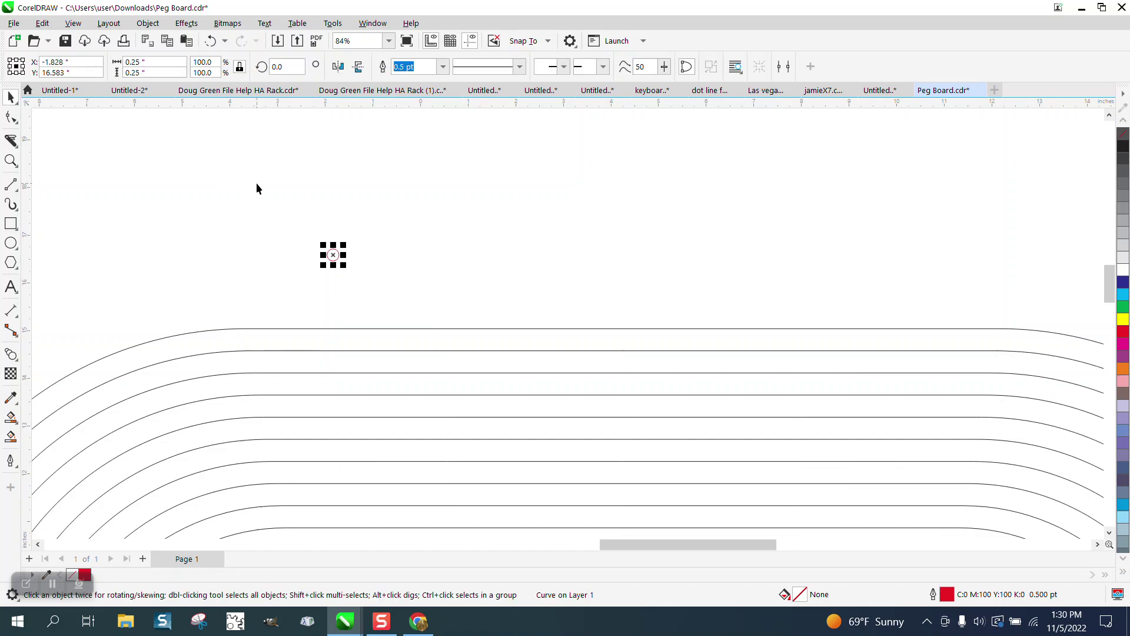
pyautogui.moveTo(336, 253); pyautogui.dragTo(466, 253)
pyautogui.moveTo(302, 220); pyautogui.dragTo(538, 280)
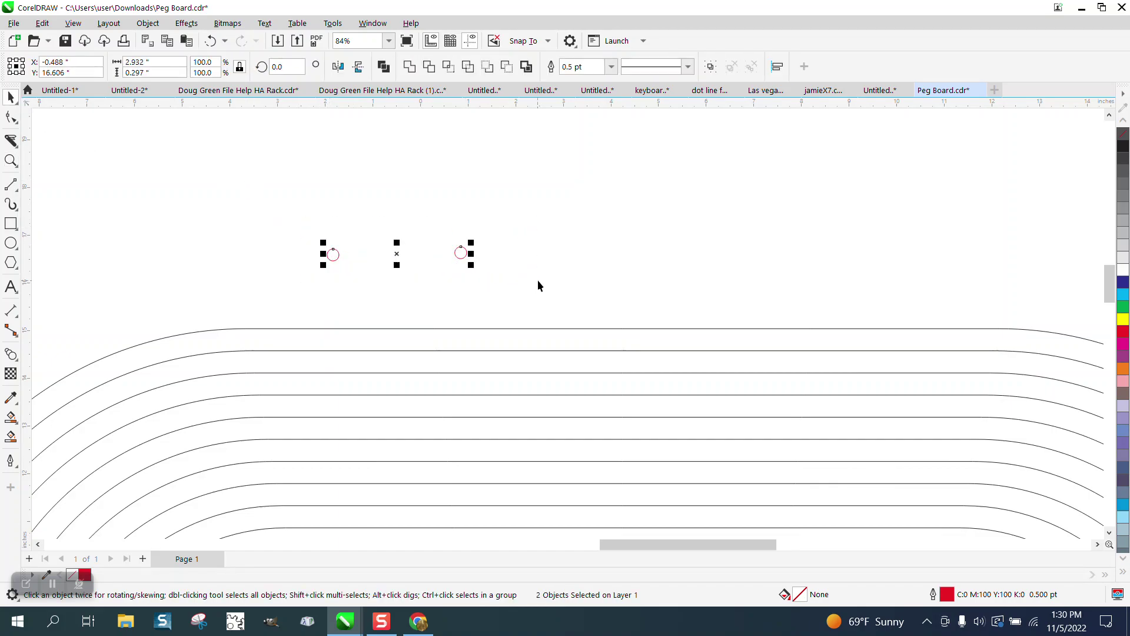
pyautogui.press('e')
# Read the outermost ring's 87.16536-inch length in the Properties docker's Curve tab.
pyautogui.click(518, 329)
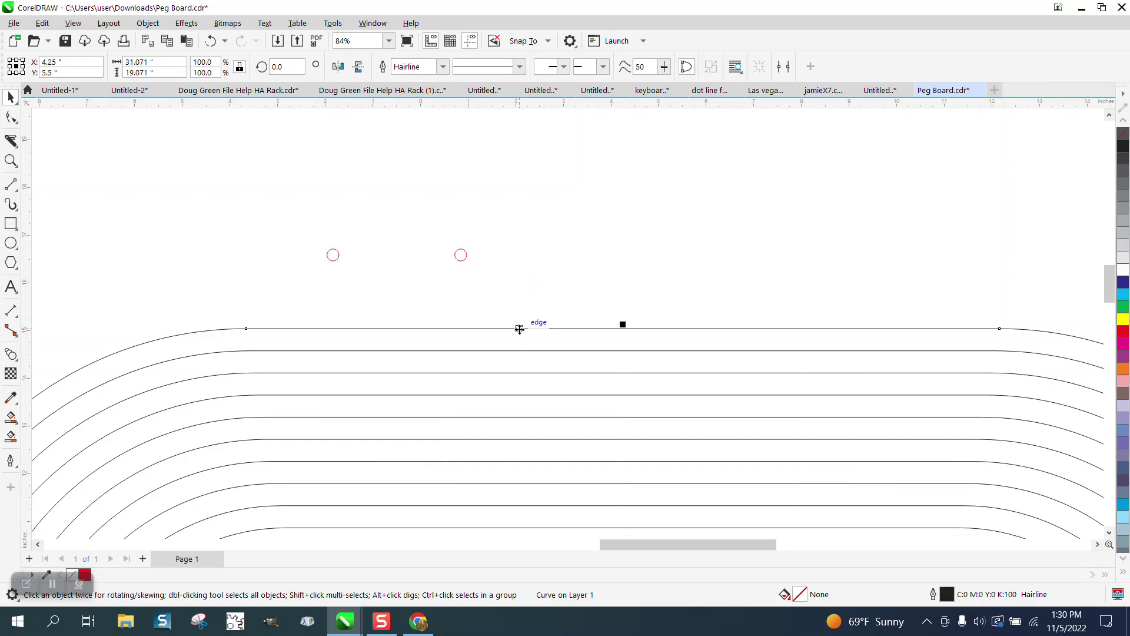
pyautogui.click(382, 26)
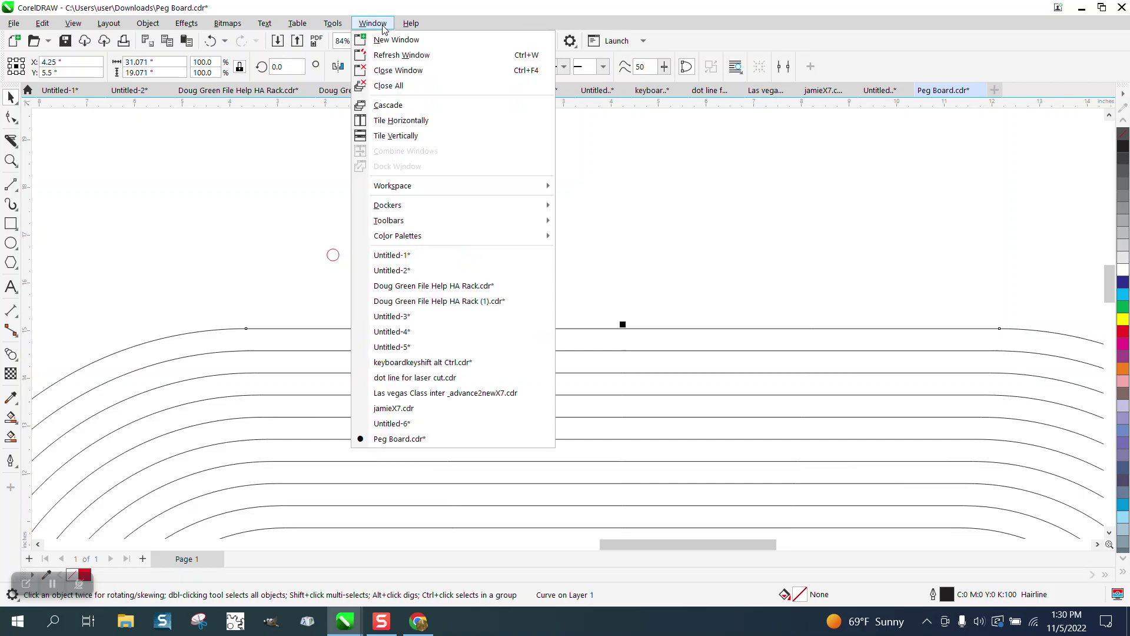
pyautogui.moveTo(388, 205)
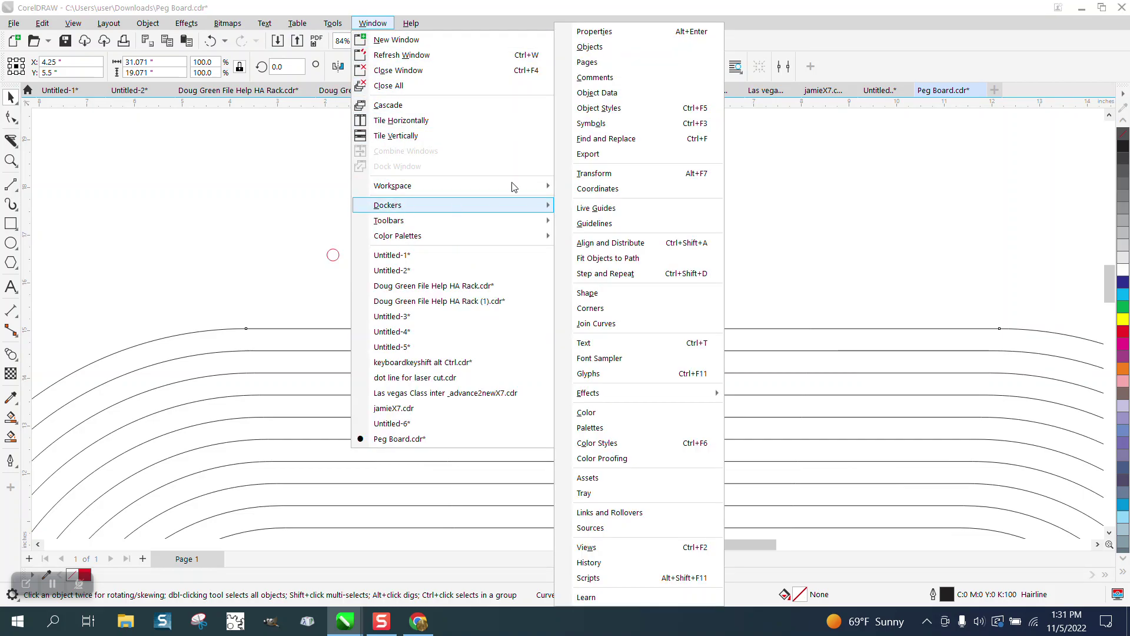
pyautogui.click(583, 31)
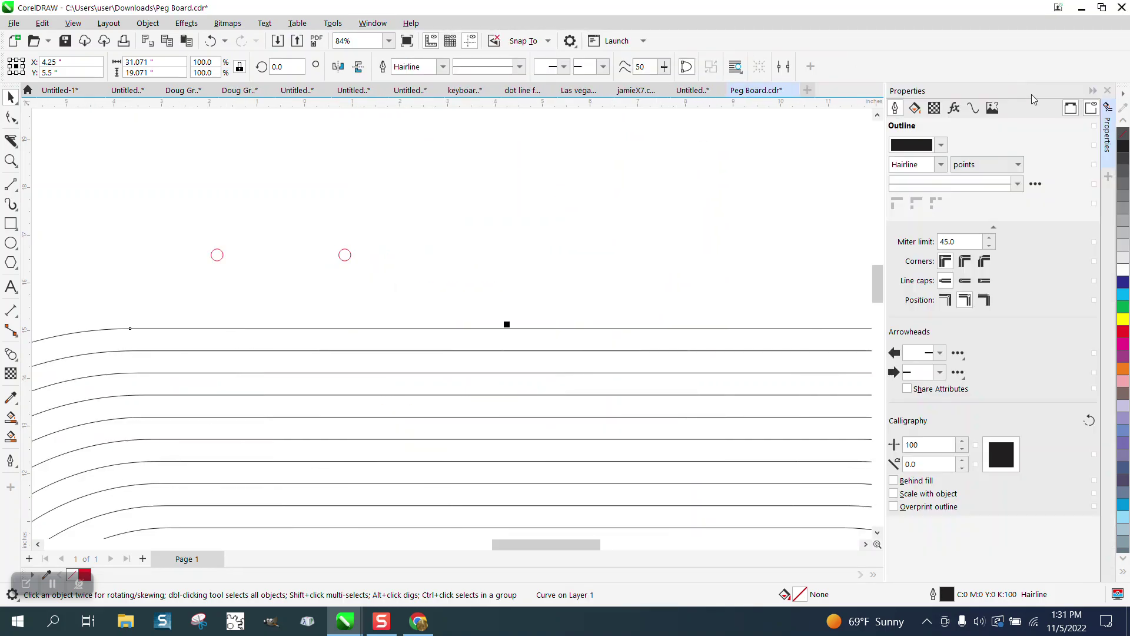
pyautogui.click(973, 108)
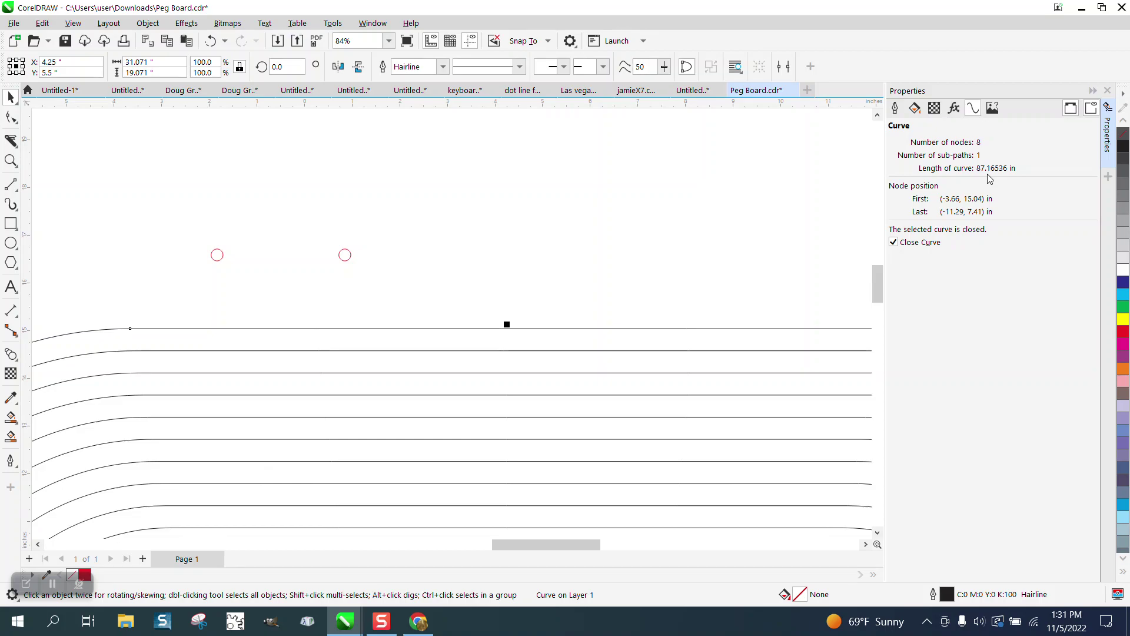
pyautogui.click(620, 182)
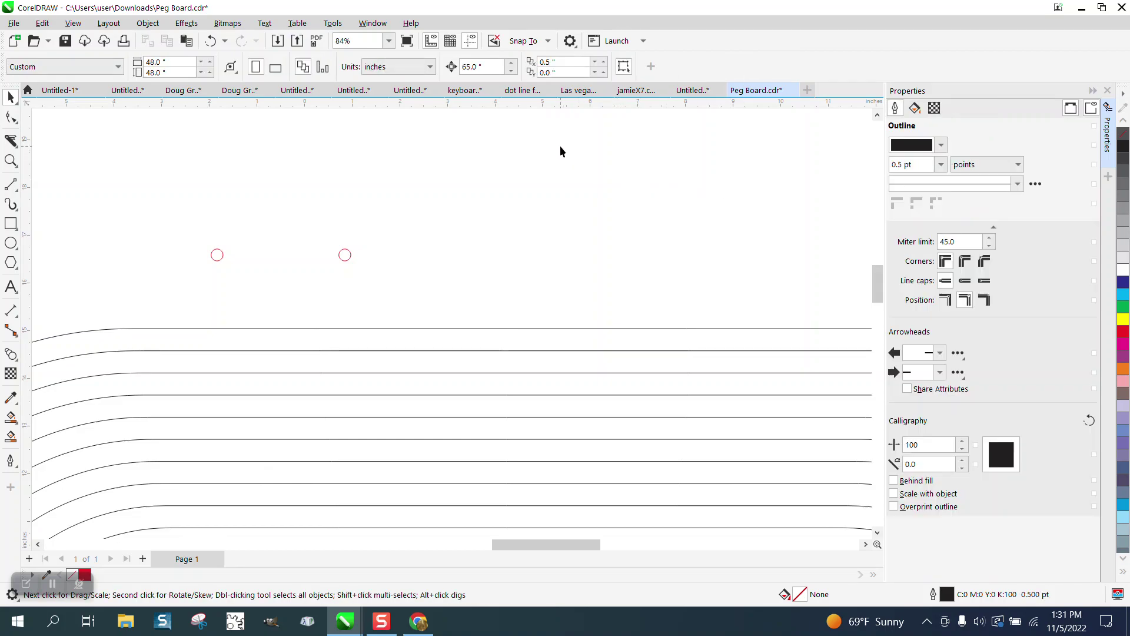
pyautogui.scroll(-1, 447, 322)
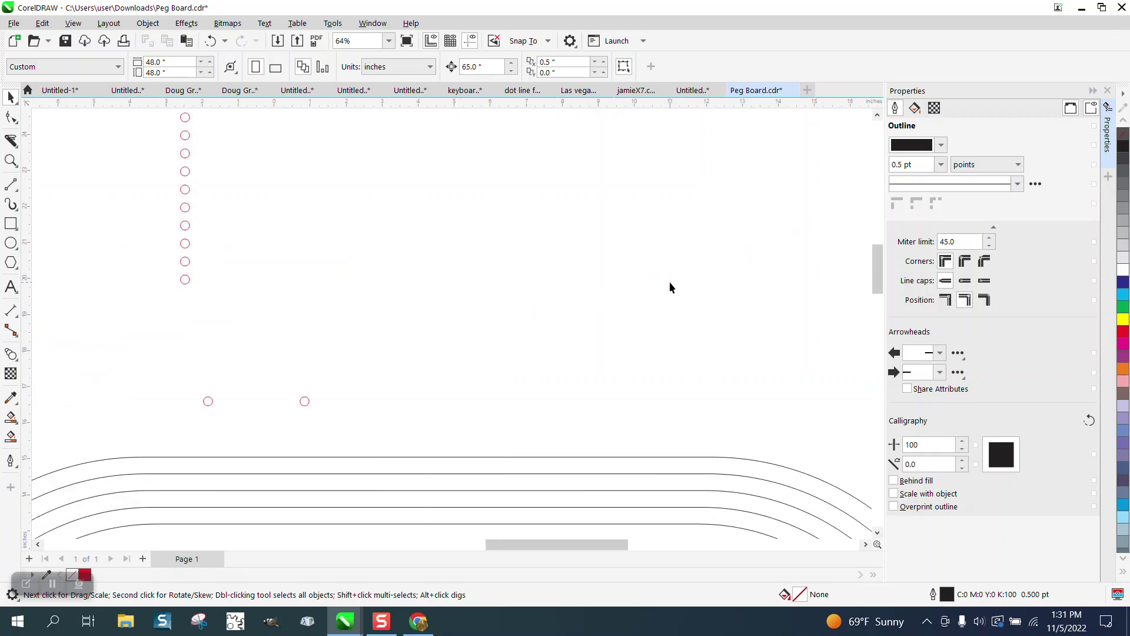
# Compute 87 × 2 = 174 in Calculator, then close it.
pyautogui.press('XF86Calculator')
pyautogui.write('87')
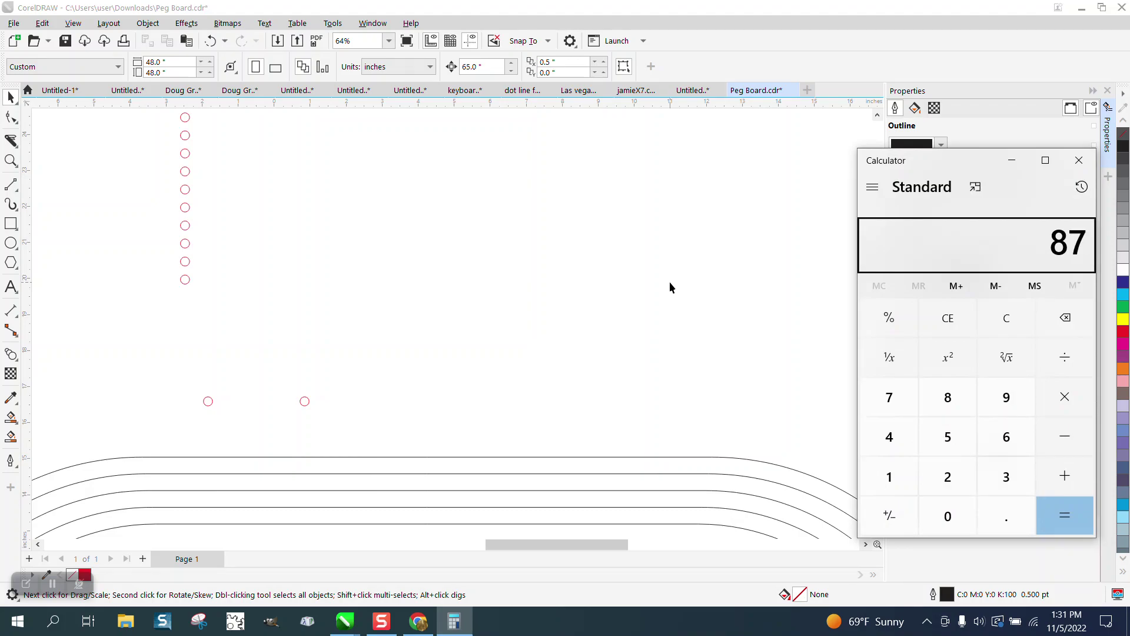
pyautogui.write('*2')
pyautogui.press('Return')
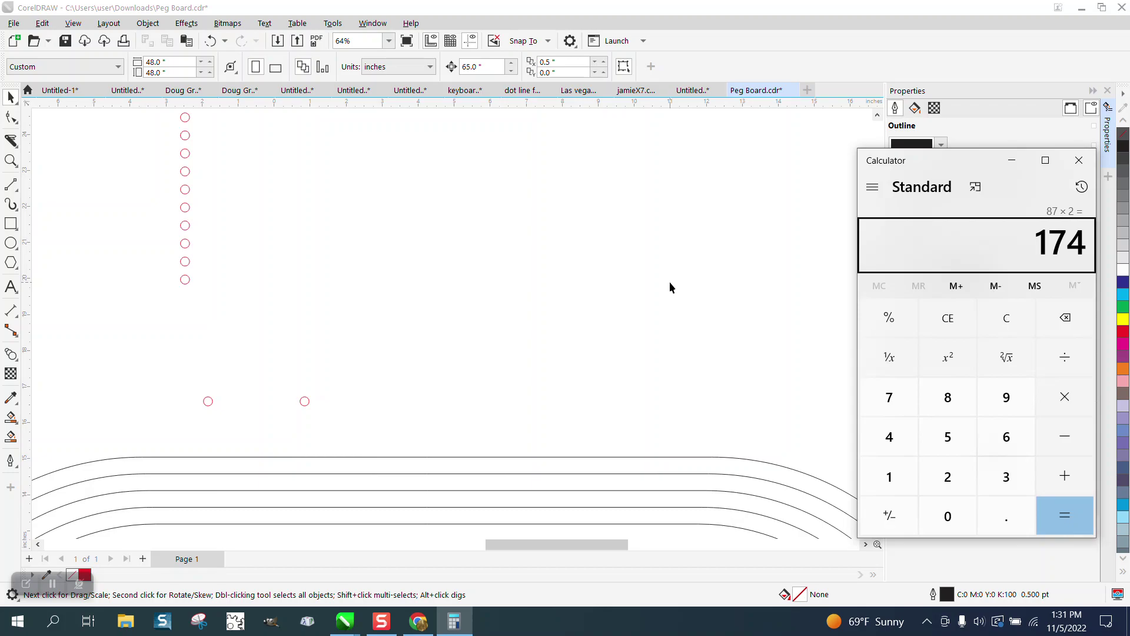
pyautogui.click(1078, 160)
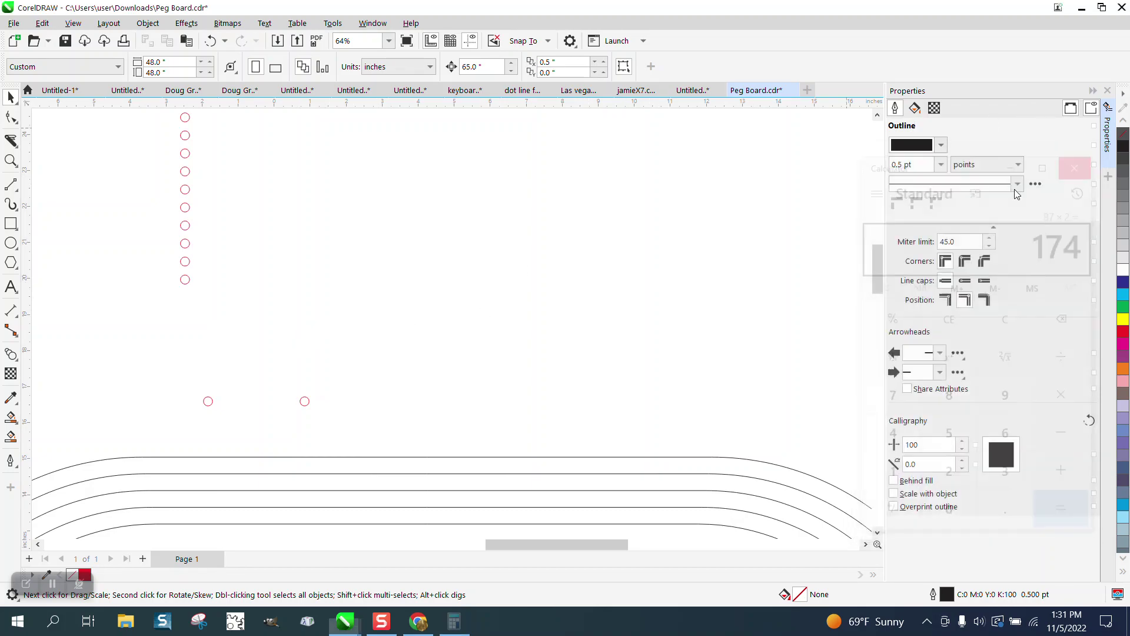
# Give the two circles a red outline and blend them in 172 steps.
pyautogui.moveTo(377, 425); pyautogui.dragTo(377, 426)
pyautogui.rightClick(1123, 331)
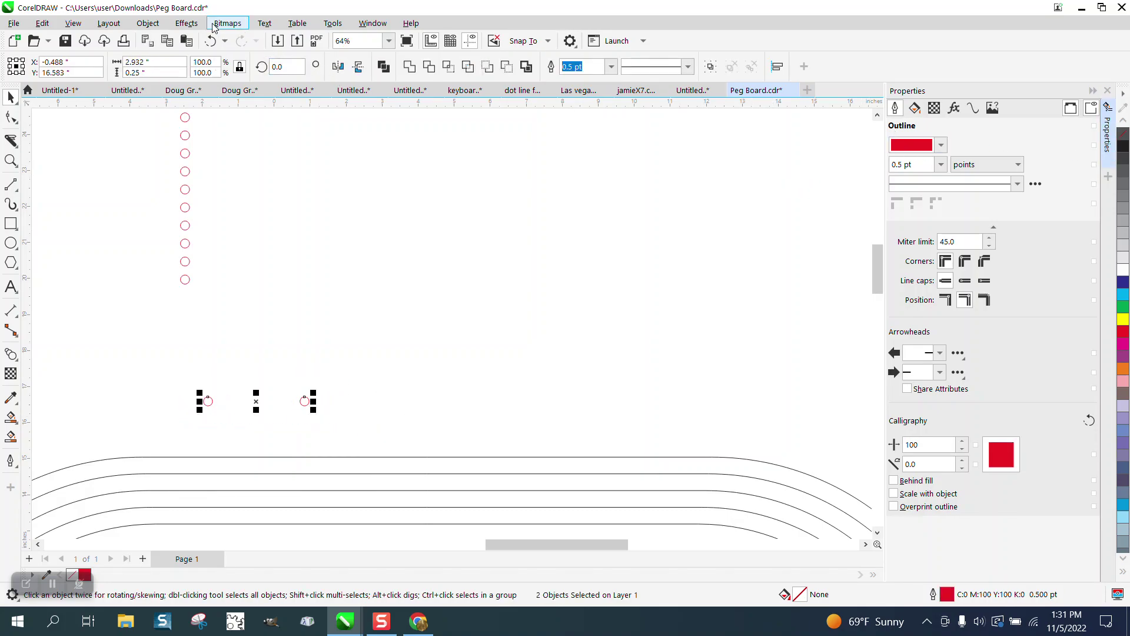
pyautogui.click(186, 23)
pyautogui.click(199, 323)
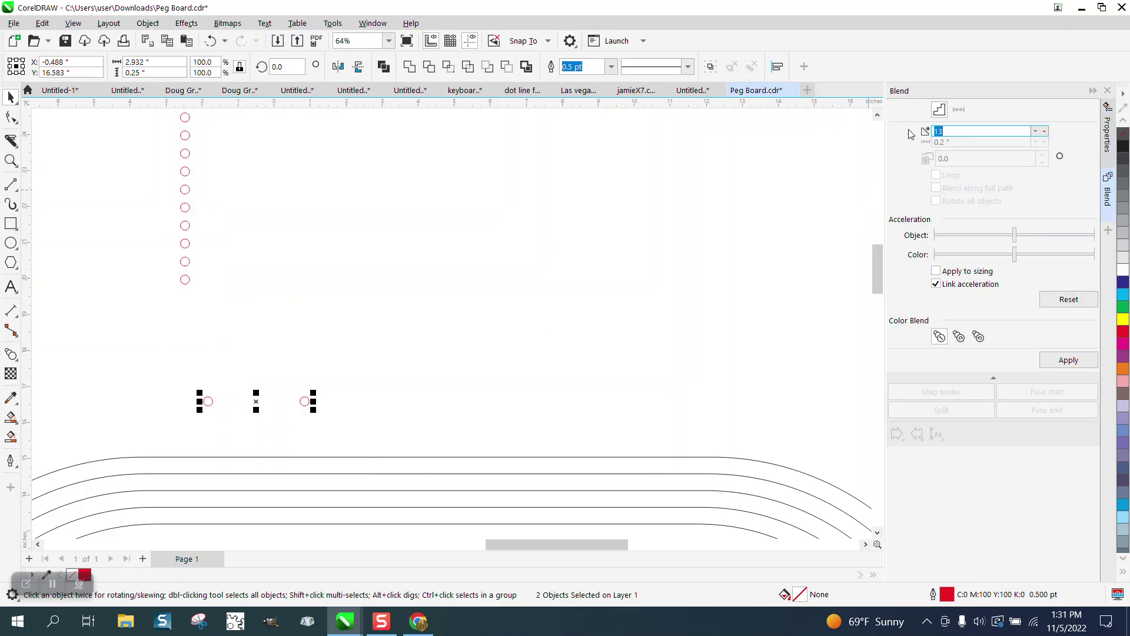
pyautogui.write('172')
pyautogui.click(1068, 360)
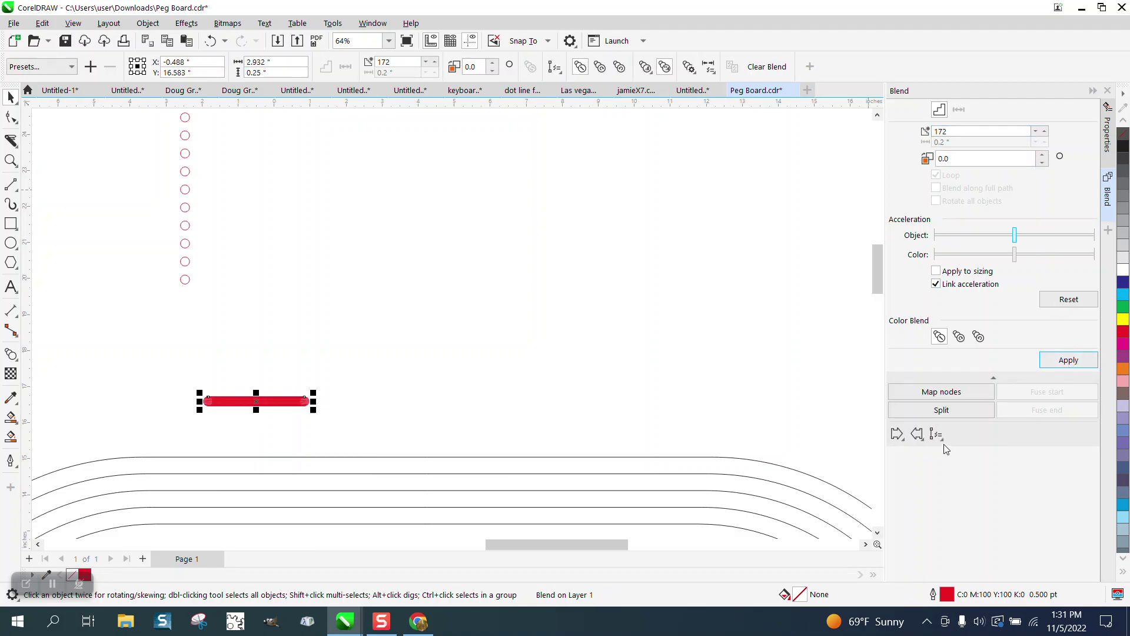
# Attach the blend to the outer track curve so it spans the full path.
pyautogui.click(936, 434)
pyautogui.click(957, 450)
pyautogui.click(645, 454)
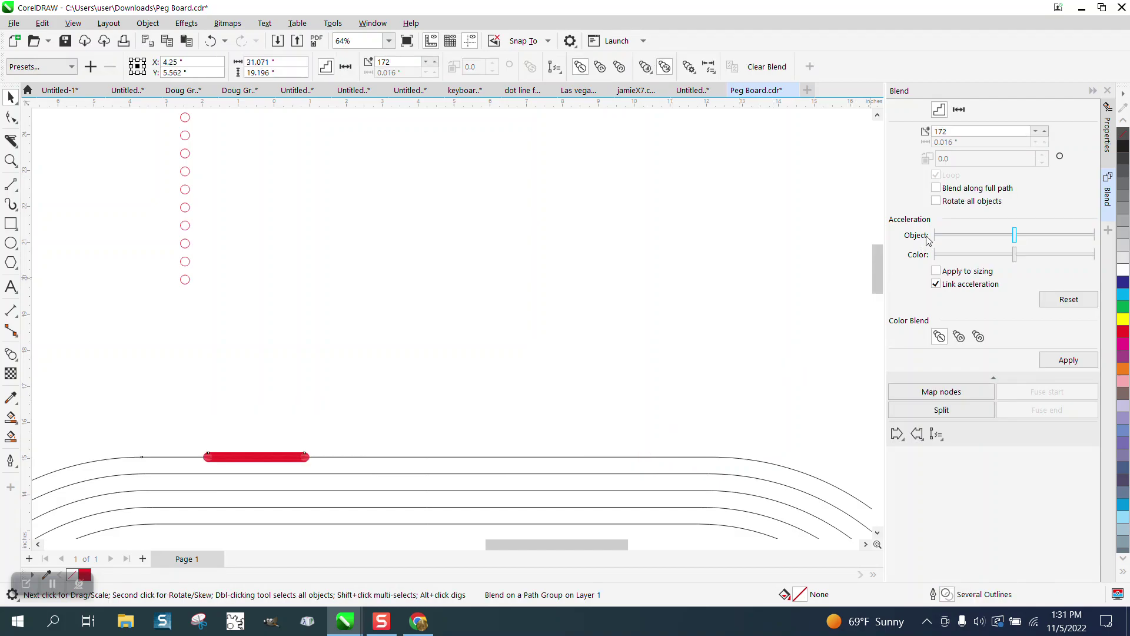
pyautogui.click(936, 187)
pyautogui.click(1069, 365)
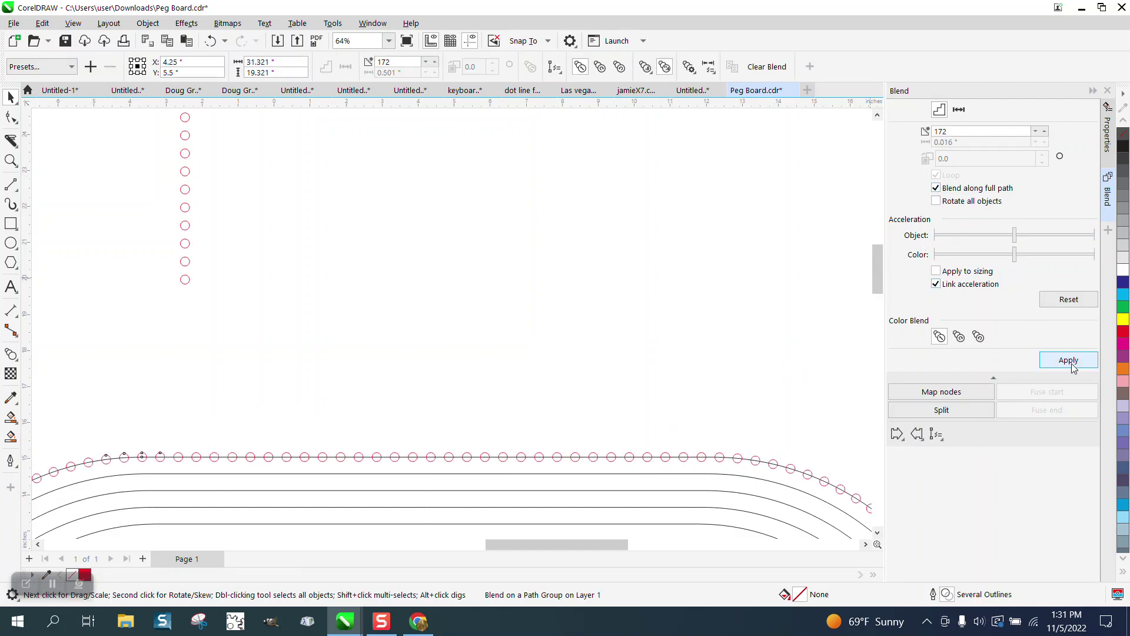
# Add a 0.50" parallel dimension between two neighbouring circle centres on the outer track.
pyautogui.click(513, 154)
pyautogui.press('F3')
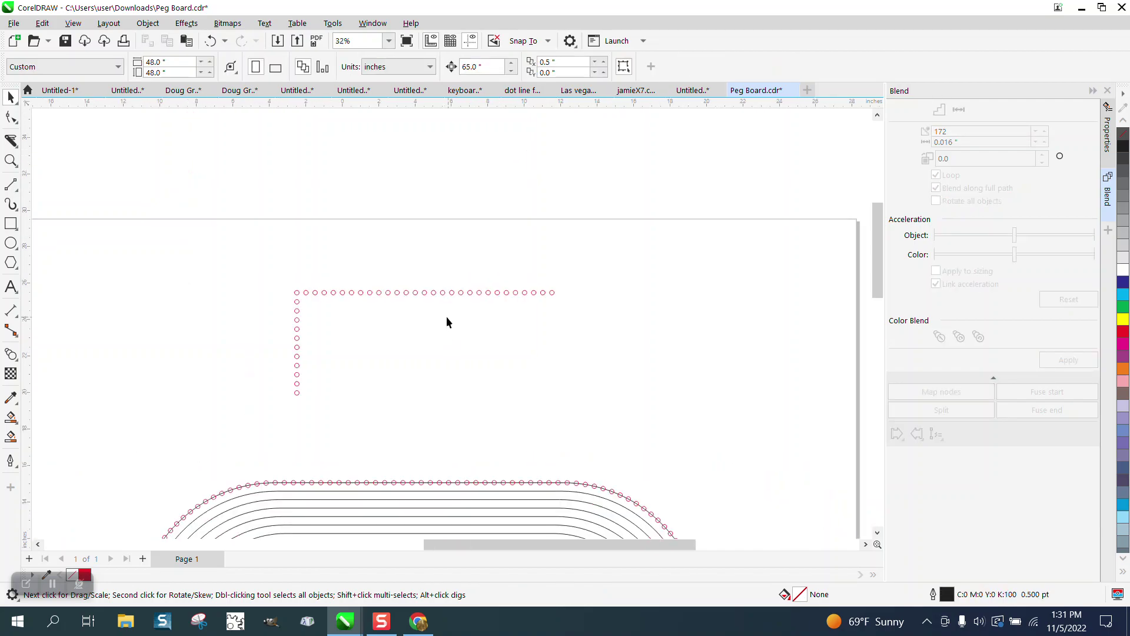
pyautogui.press('z')
pyautogui.moveTo(341, 442); pyautogui.dragTo(473, 510)
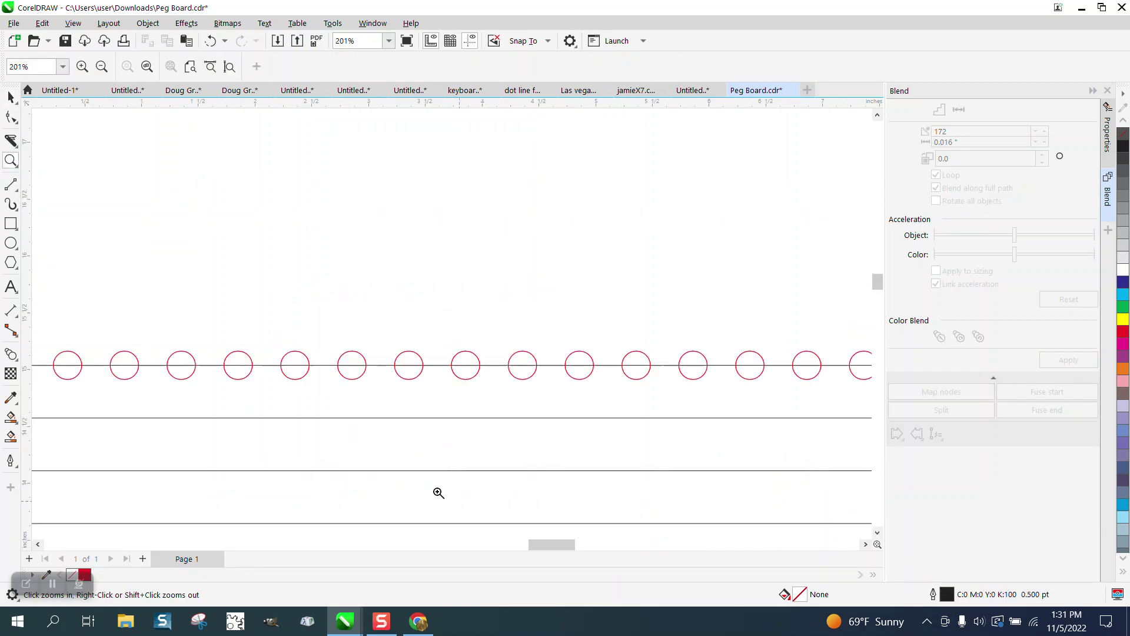
pyautogui.click(17, 320)
pyautogui.click(71, 312)
pyautogui.moveTo(352, 366); pyautogui.dragTo(409, 365)
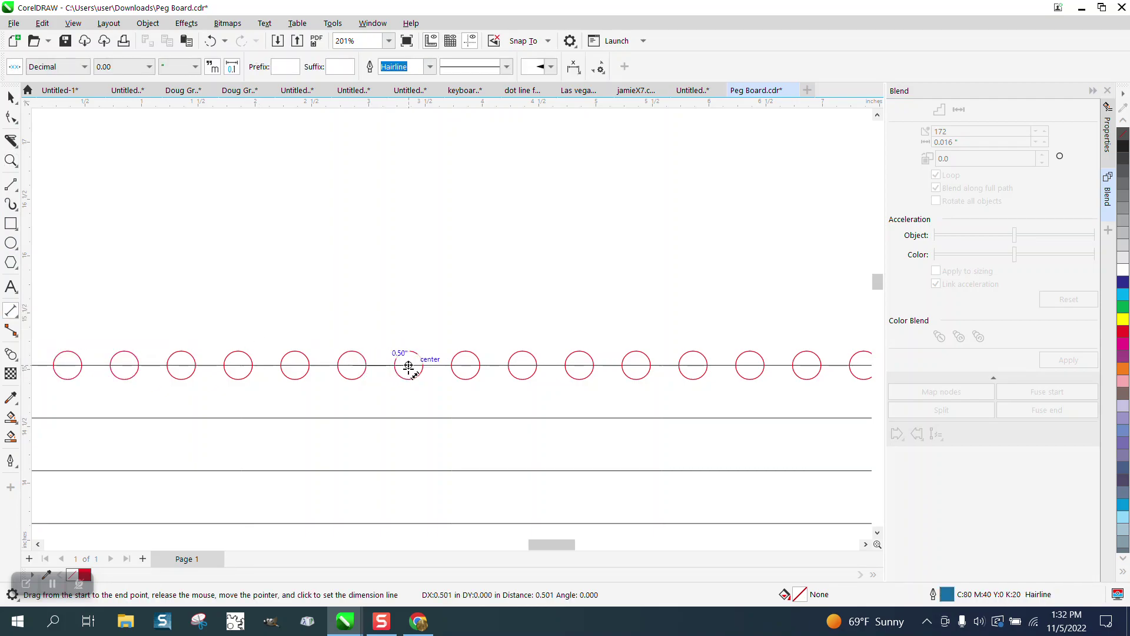
pyautogui.click(409, 297)
pyautogui.click(11, 98)
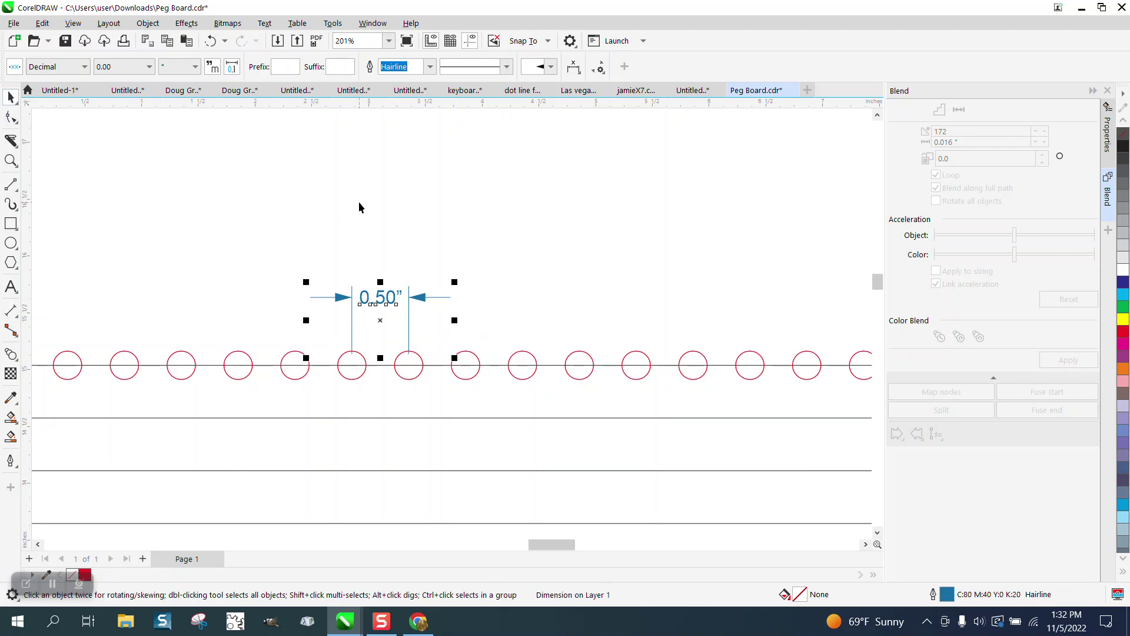
# Delete the dimension, shift the circle column down, and align two loose circles side by side.
pyautogui.press('Delete')
pyautogui.scroll(-6, 451, 323)
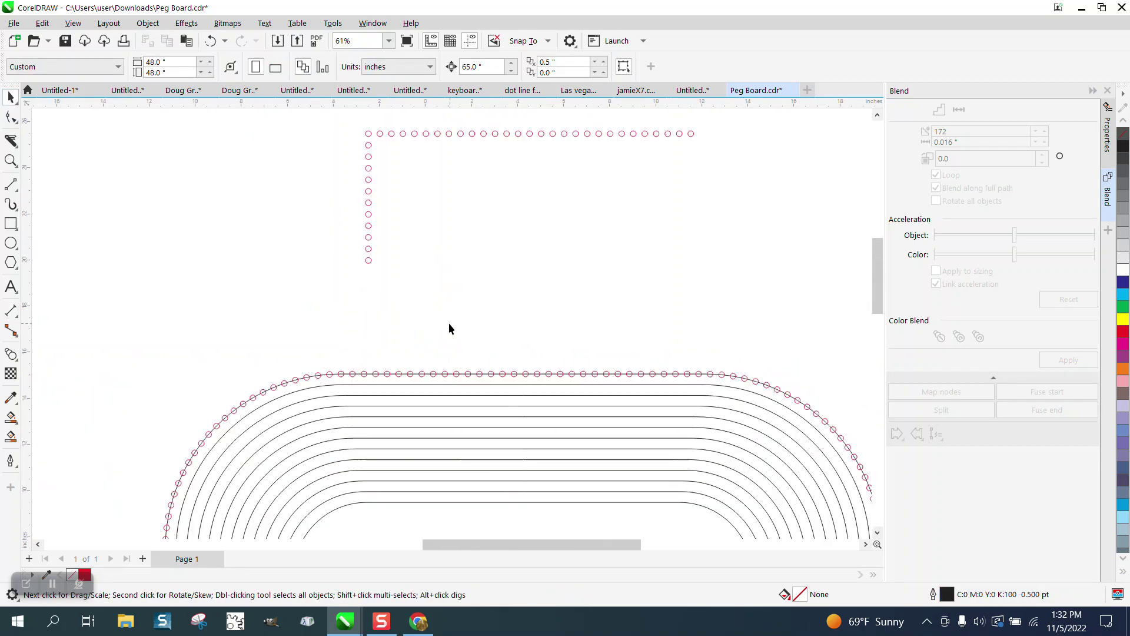
pyautogui.moveTo(345, 183); pyautogui.dragTo(450, 270)
pyautogui.moveTo(369, 225); pyautogui.dragTo(466, 304)
pyautogui.click(515, 317)
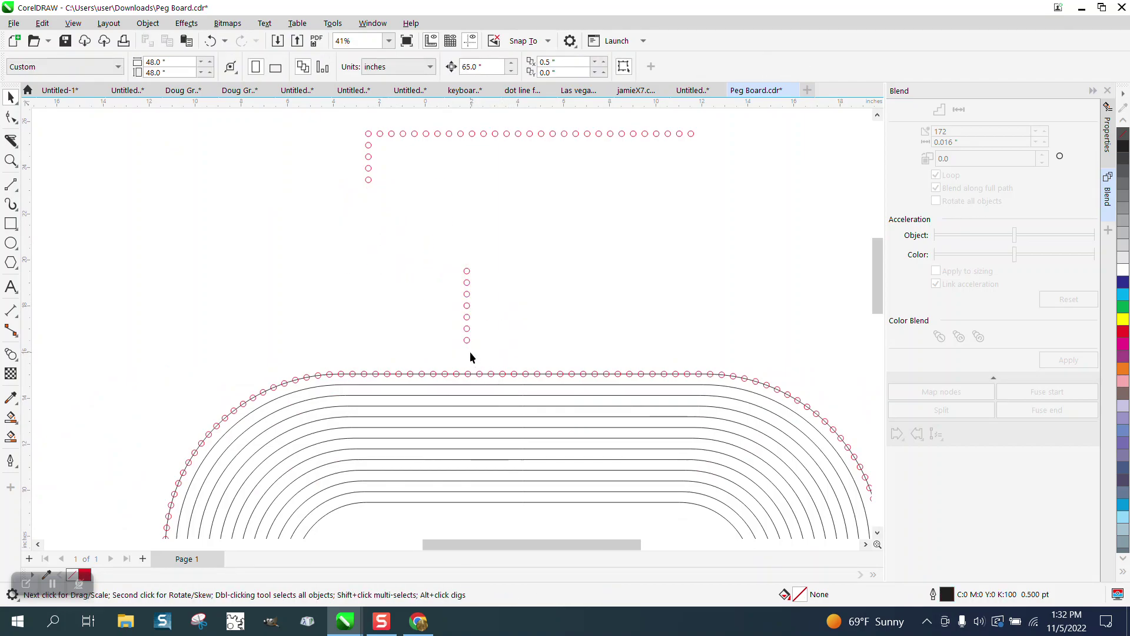
pyautogui.moveTo(466, 341); pyautogui.dragTo(532, 340)
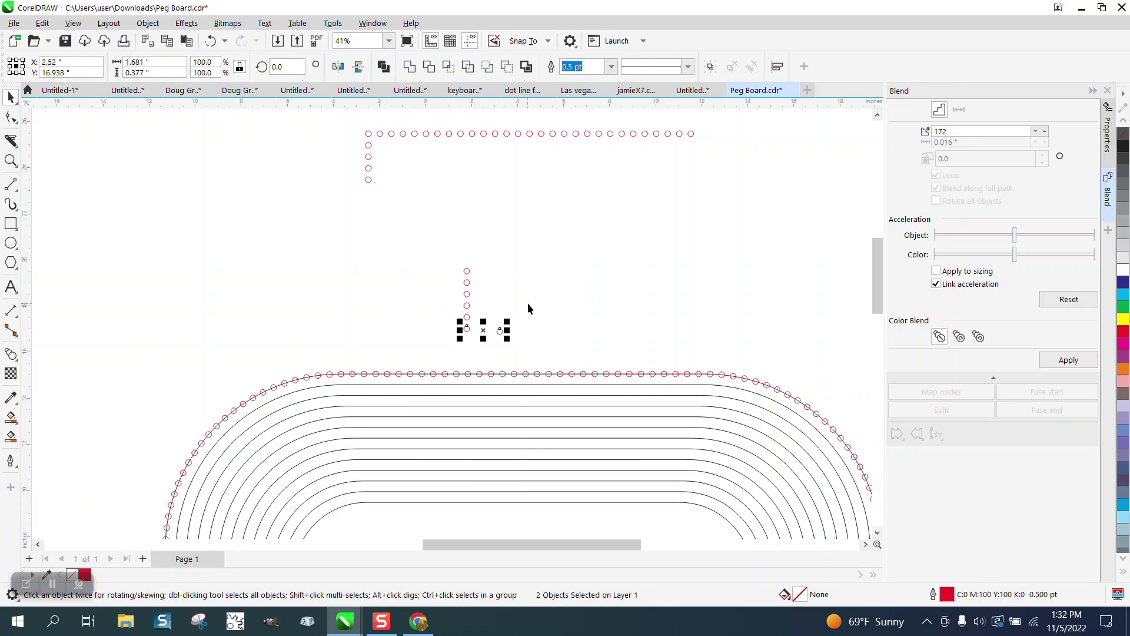
pyautogui.press('c')
# Read the second track's 84.08990-inch length and compute 84 × 2 = 168 in Calculator.
pyautogui.click(569, 384)
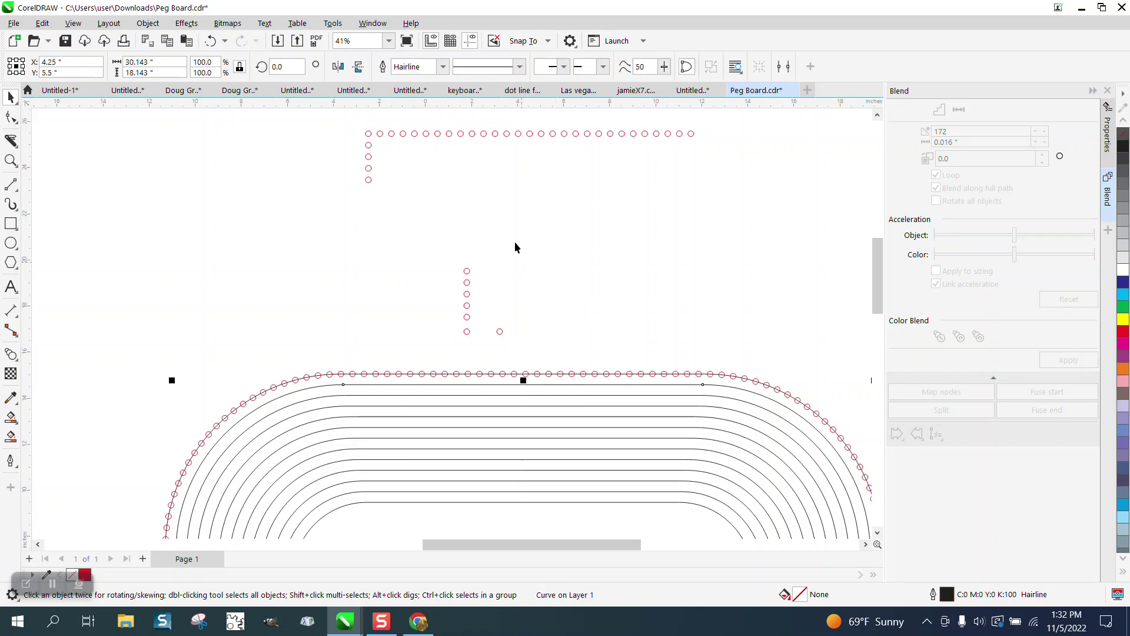
pyautogui.click(1107, 138)
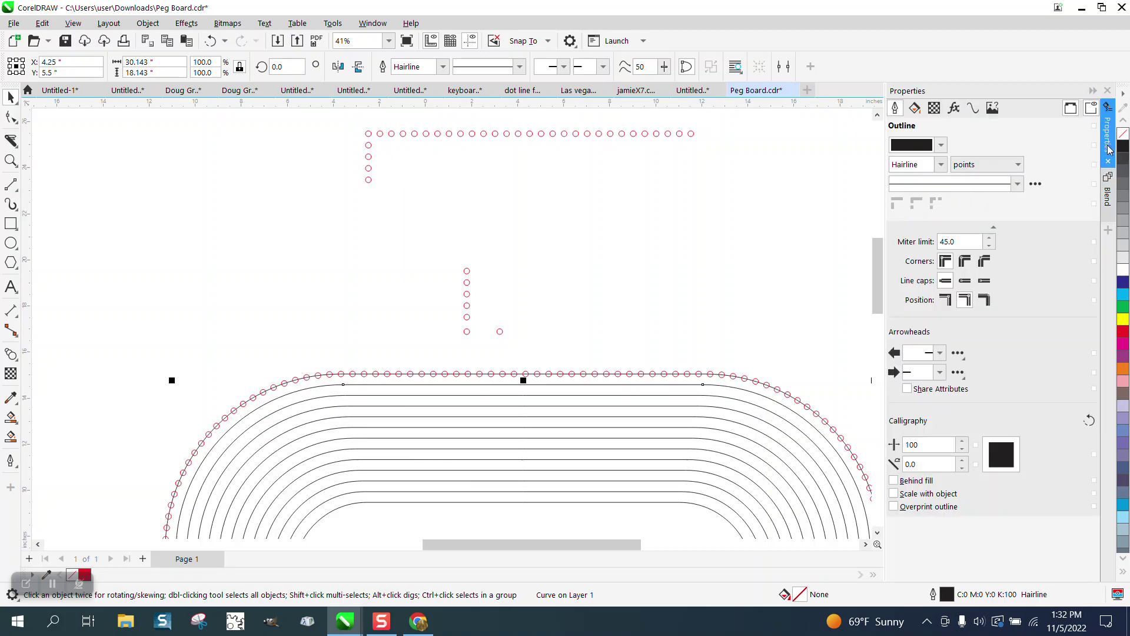
pyautogui.click(973, 107)
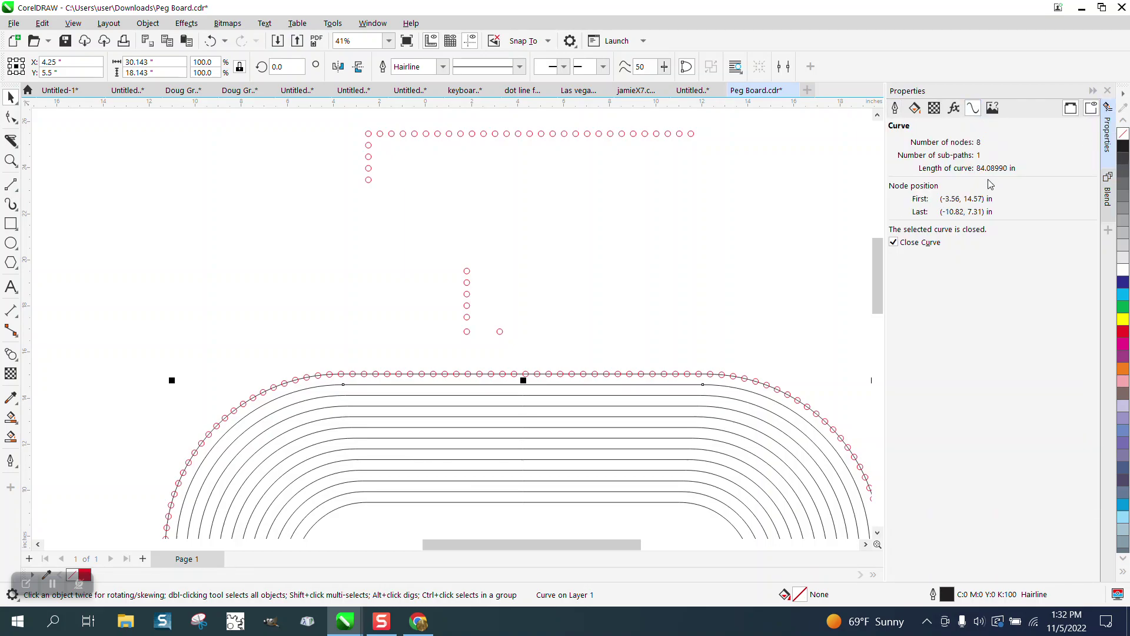
pyautogui.click(559, 301)
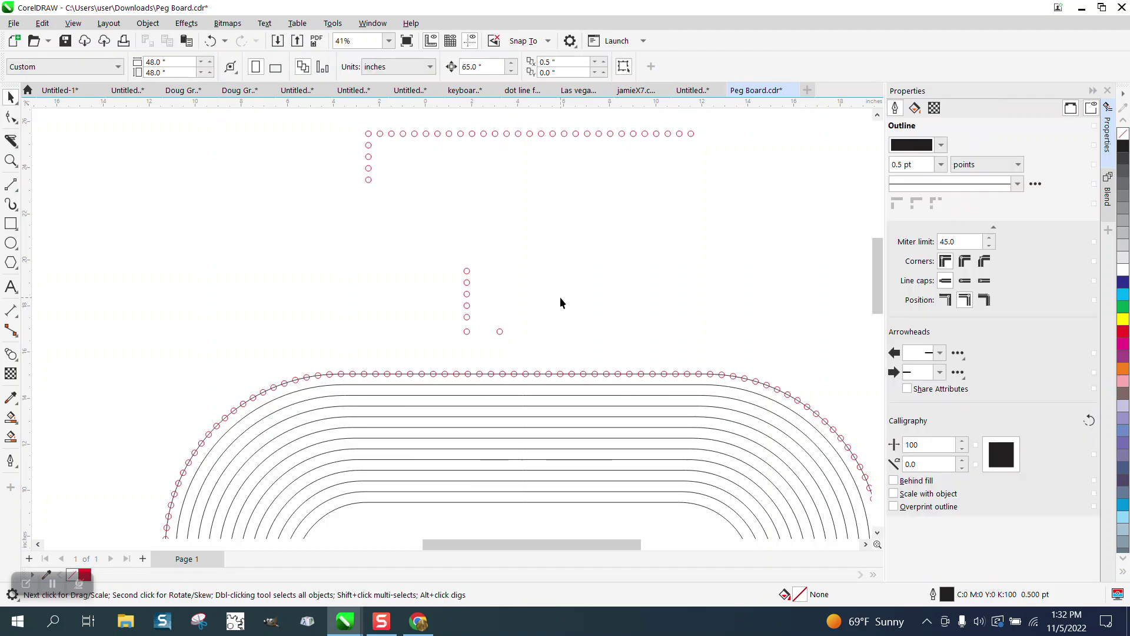
pyautogui.press('XF86Calculator')
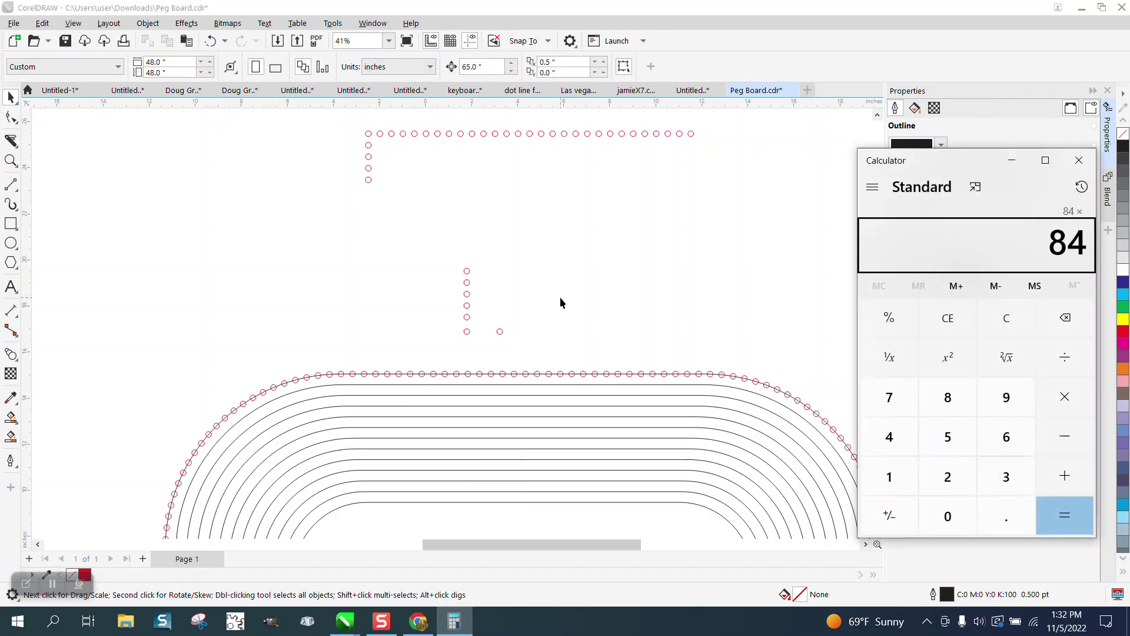
pyautogui.press('2')
pyautogui.press('Return')
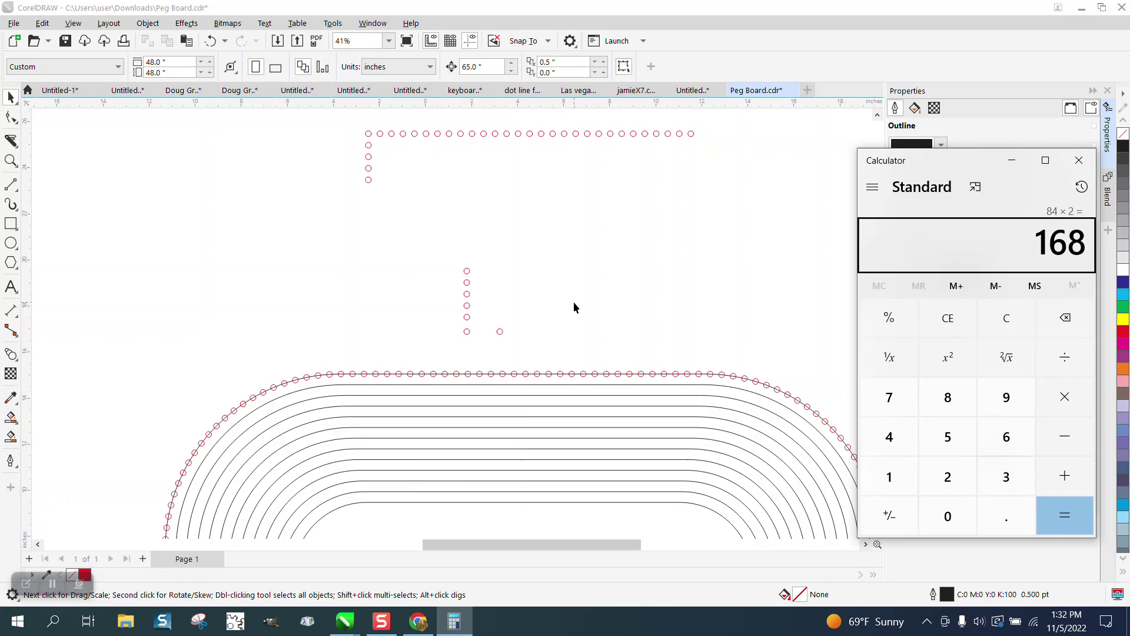
# Close Calculator and blend the two loose circles in 166 steps.
pyautogui.click(1079, 160)
pyautogui.moveTo(570, 348); pyautogui.dragTo(570, 349)
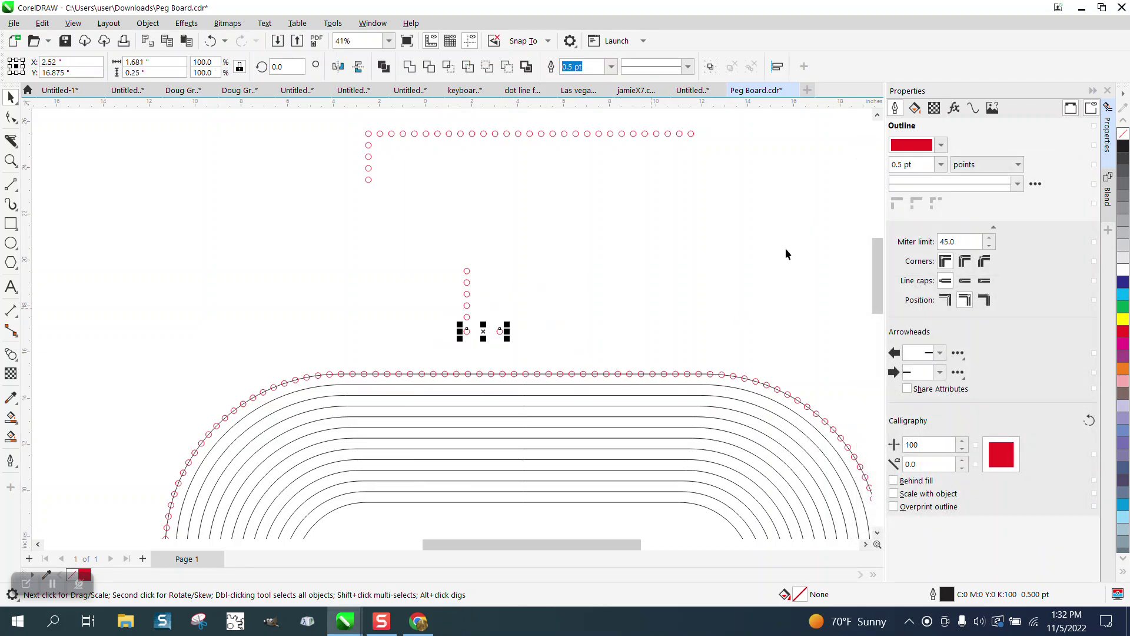
pyautogui.click(1110, 192)
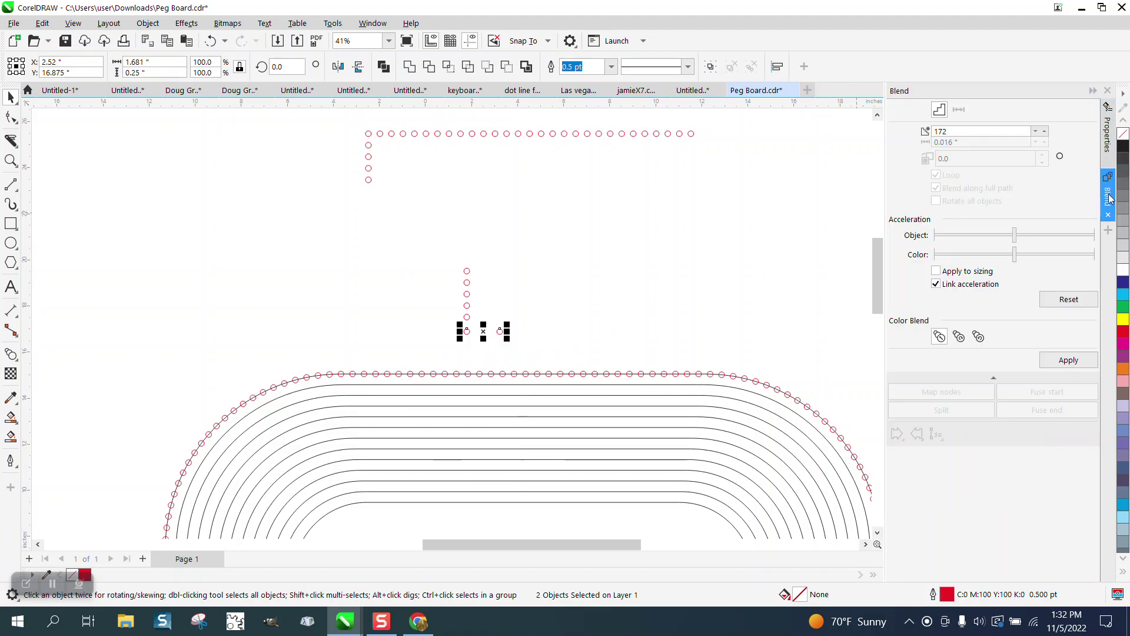
pyautogui.doubleClick(941, 131)
pyautogui.write('166')
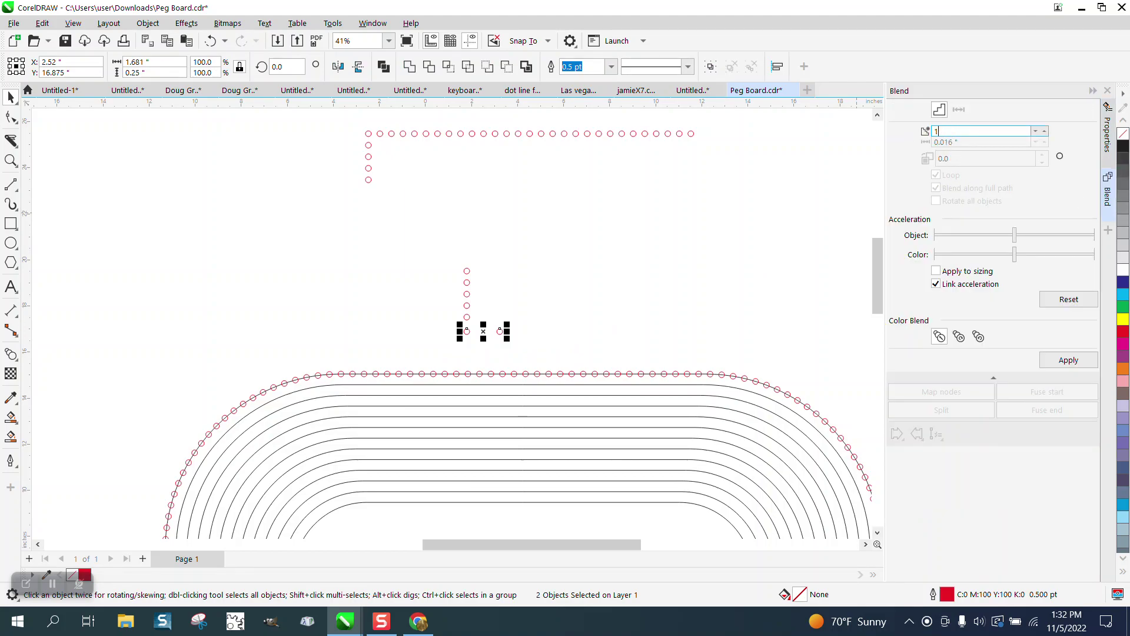
pyautogui.click(1079, 361)
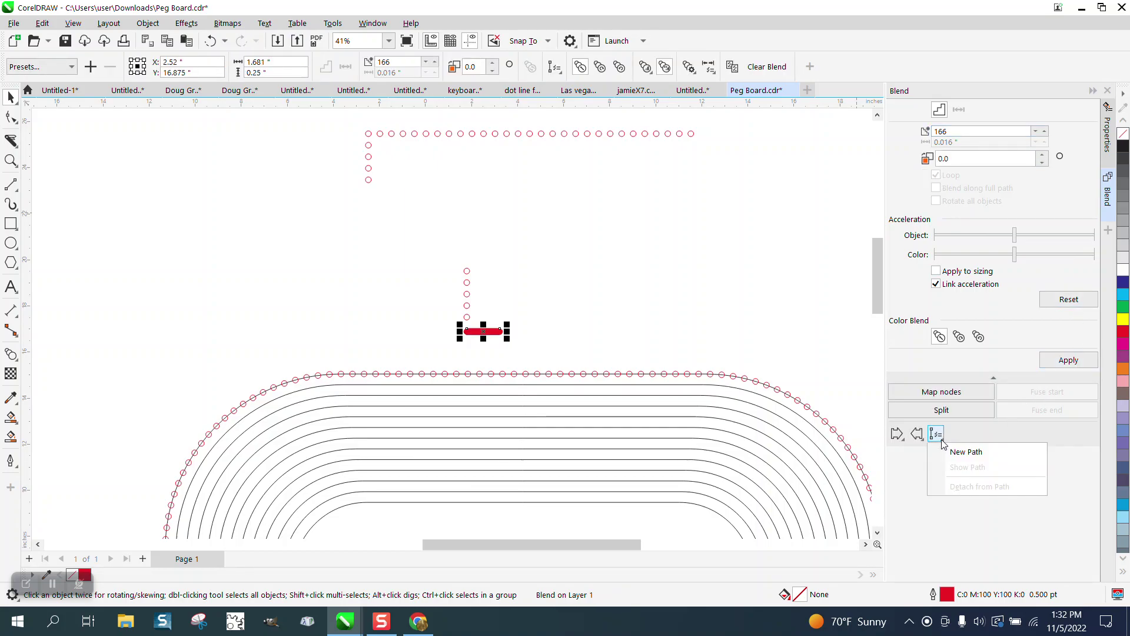
# Attach the 166-step blend to the second track curve along its full path.
pyautogui.click(967, 452)
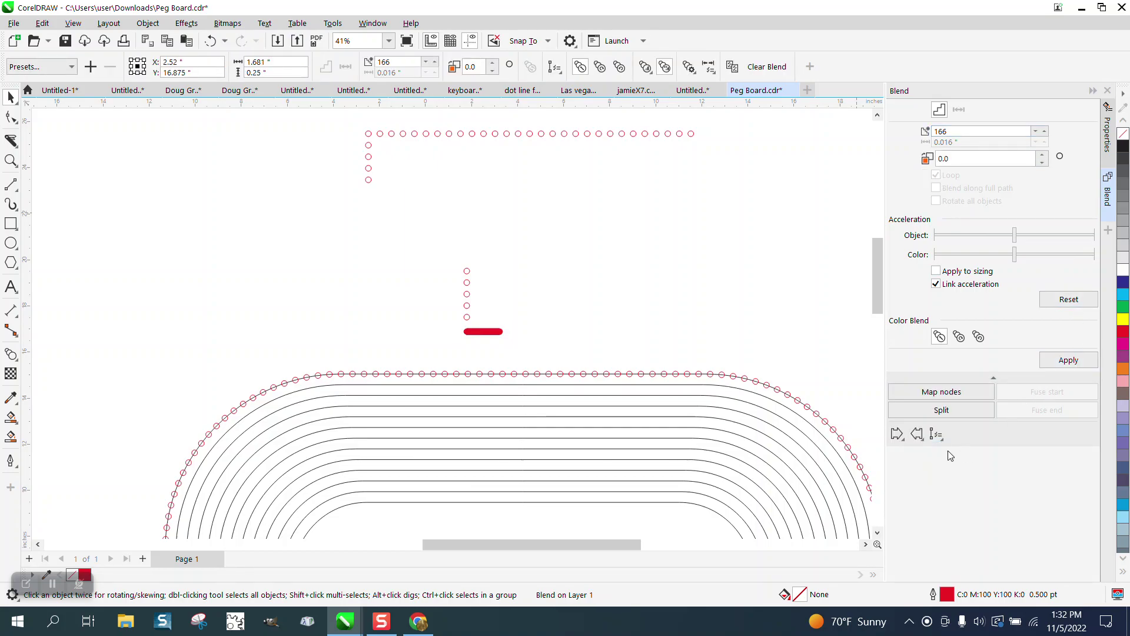
pyautogui.click(617, 383)
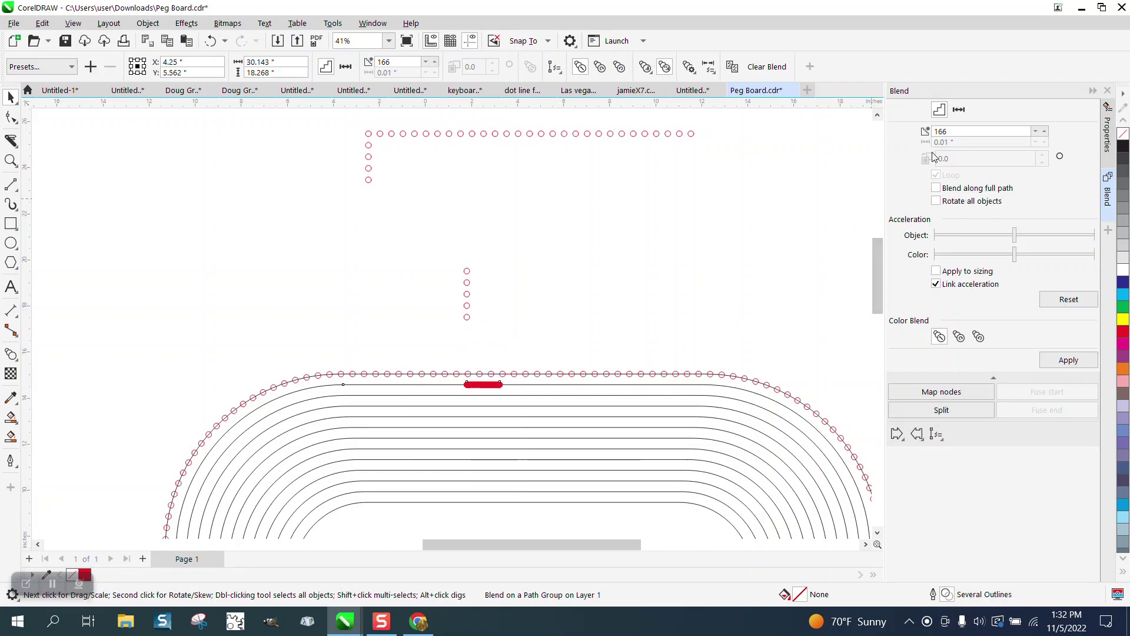
pyautogui.click(935, 188)
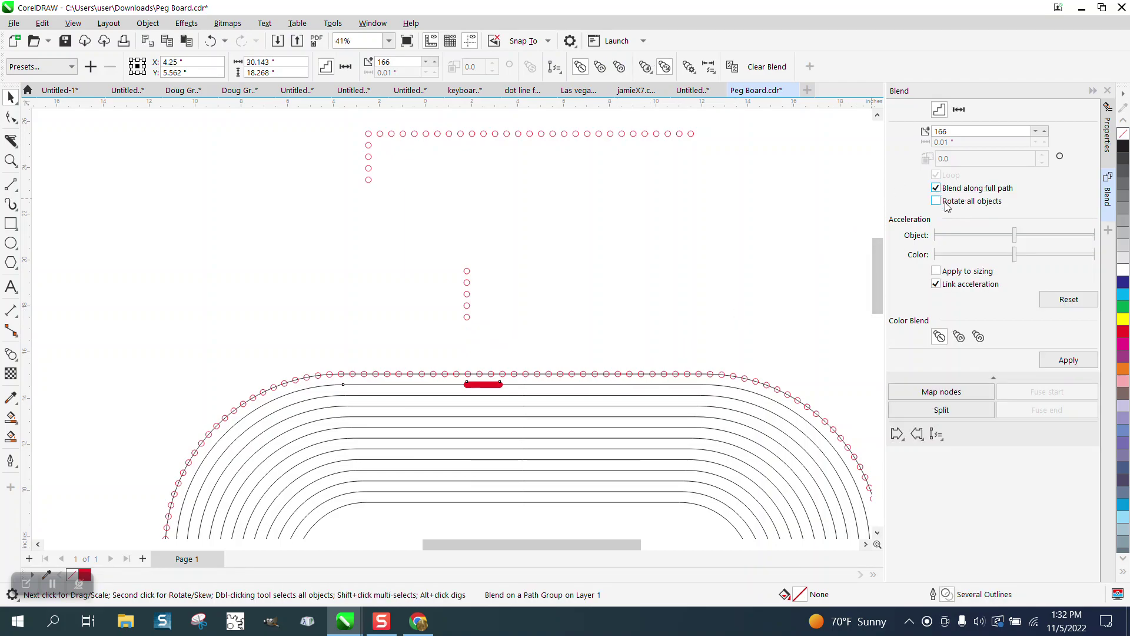
pyautogui.click(1069, 360)
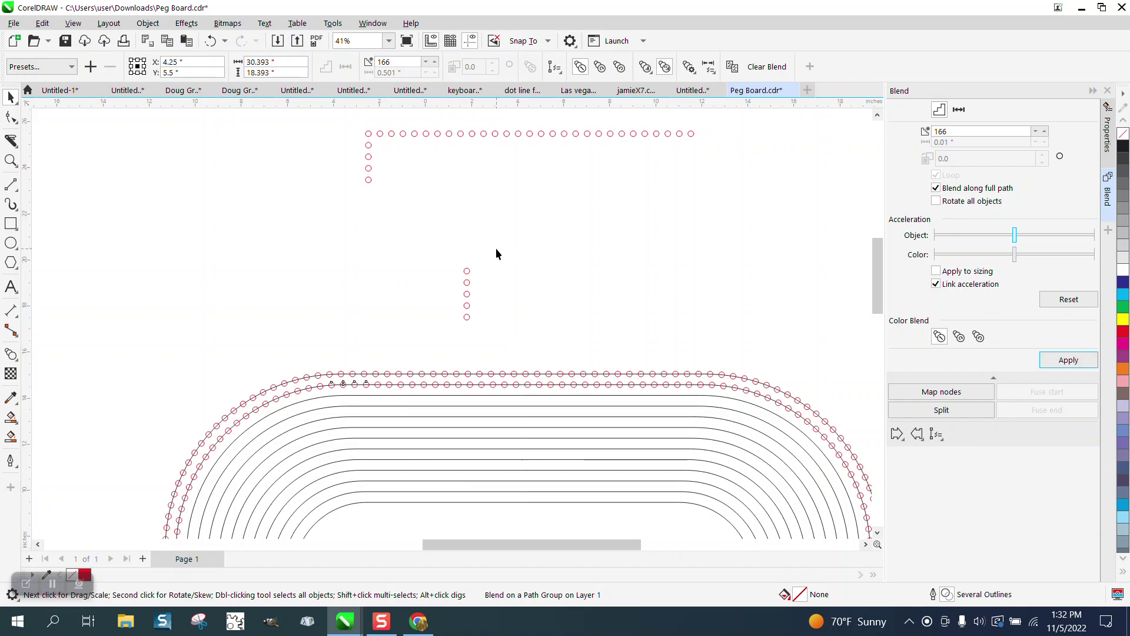
pyautogui.click(15, 168)
pyautogui.click(512, 409)
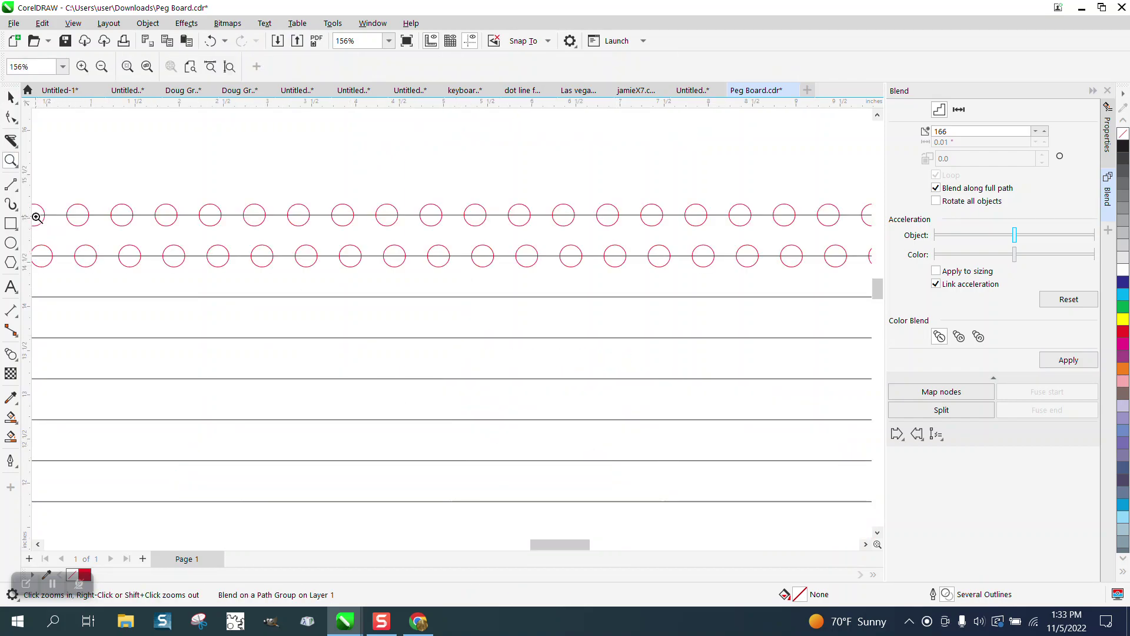
pyautogui.click(17, 315)
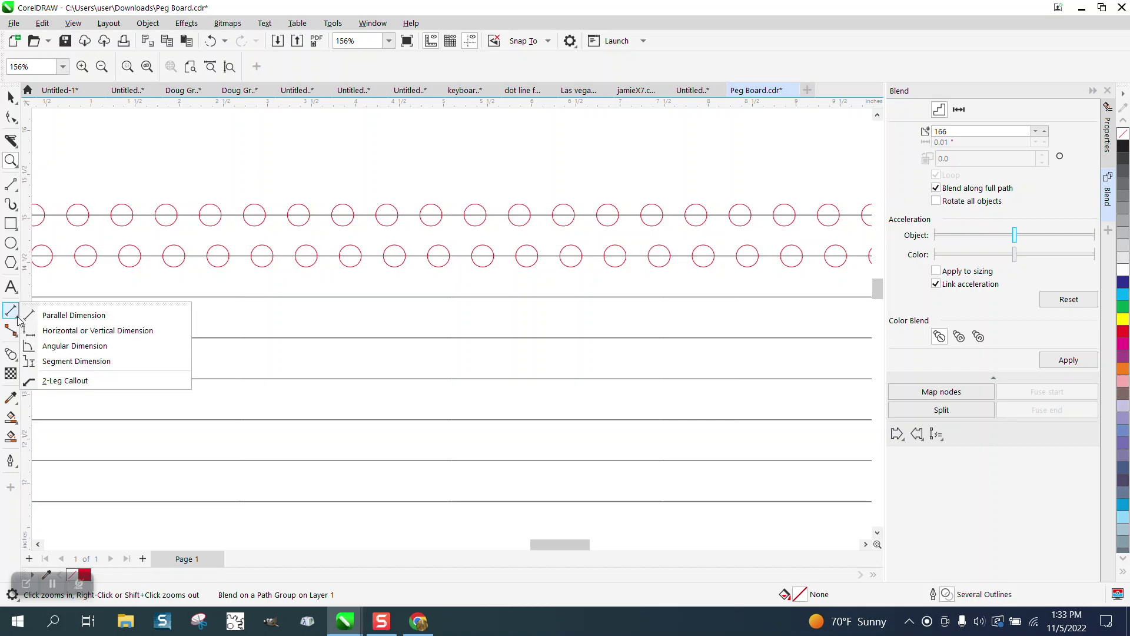
pyautogui.click(53, 317)
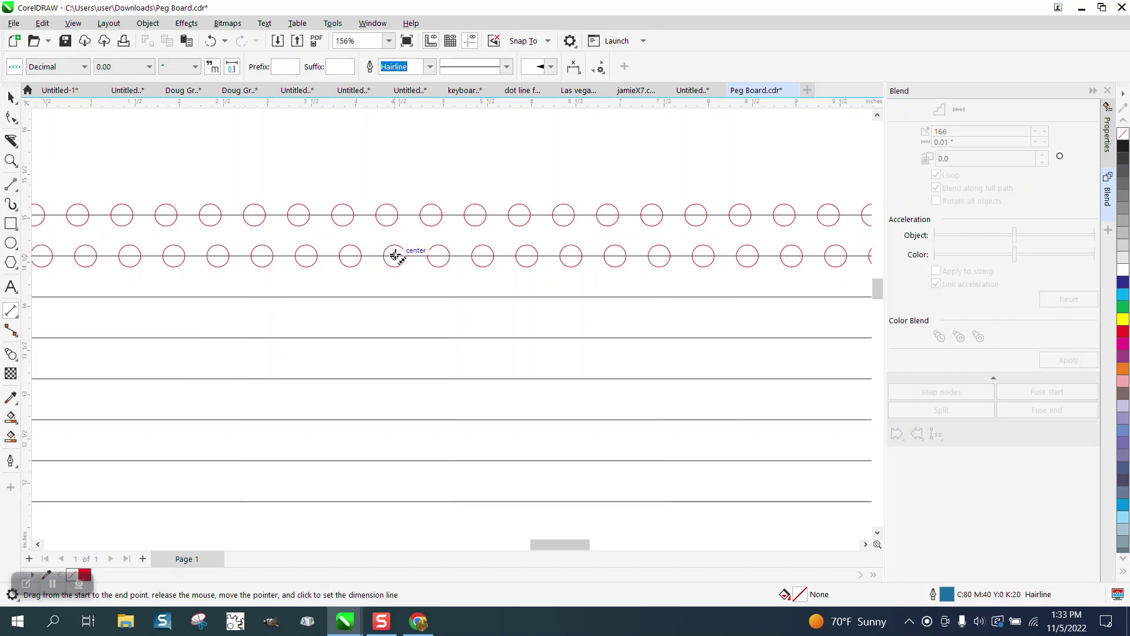
pyautogui.moveTo(393, 256); pyautogui.dragTo(352, 255)
pyautogui.click(354, 179)
pyautogui.press('space')
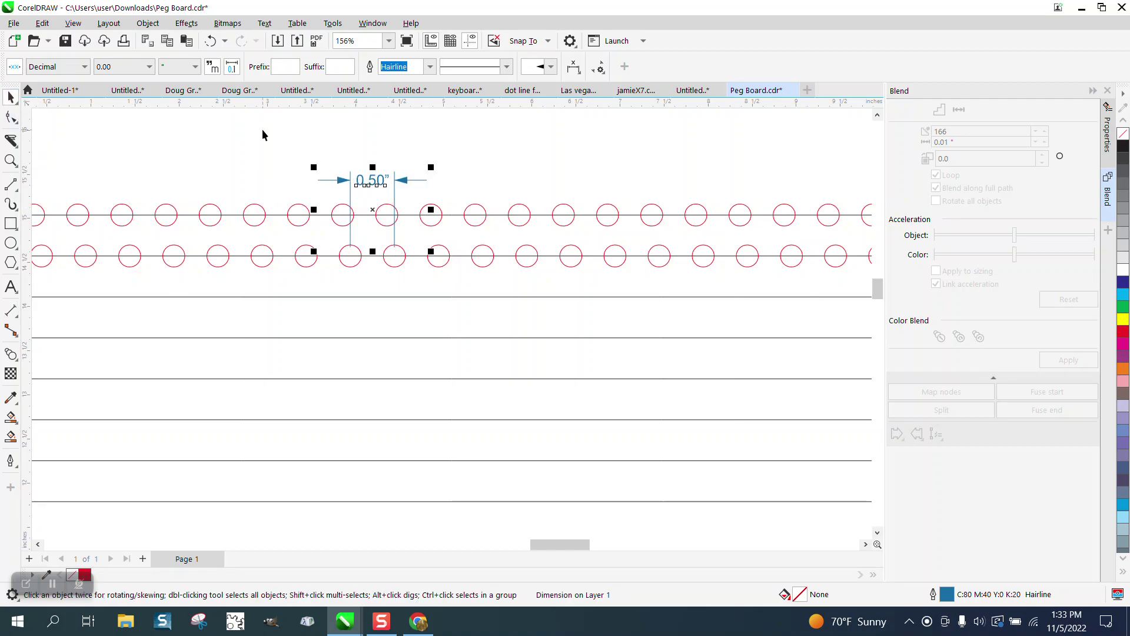
pyautogui.press('Delete')
pyautogui.scroll(-2, 451, 323)
pyautogui.scroll(-1, 623, 335)
pyautogui.scroll(-1, 452, 328)
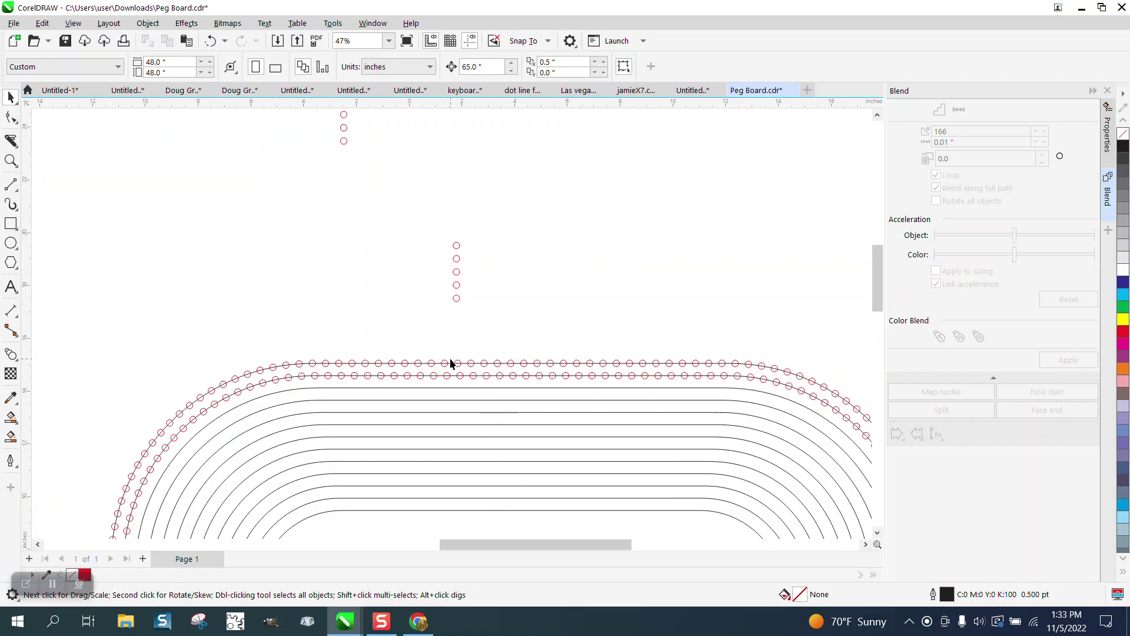
pyautogui.scroll(-1, 451, 363)
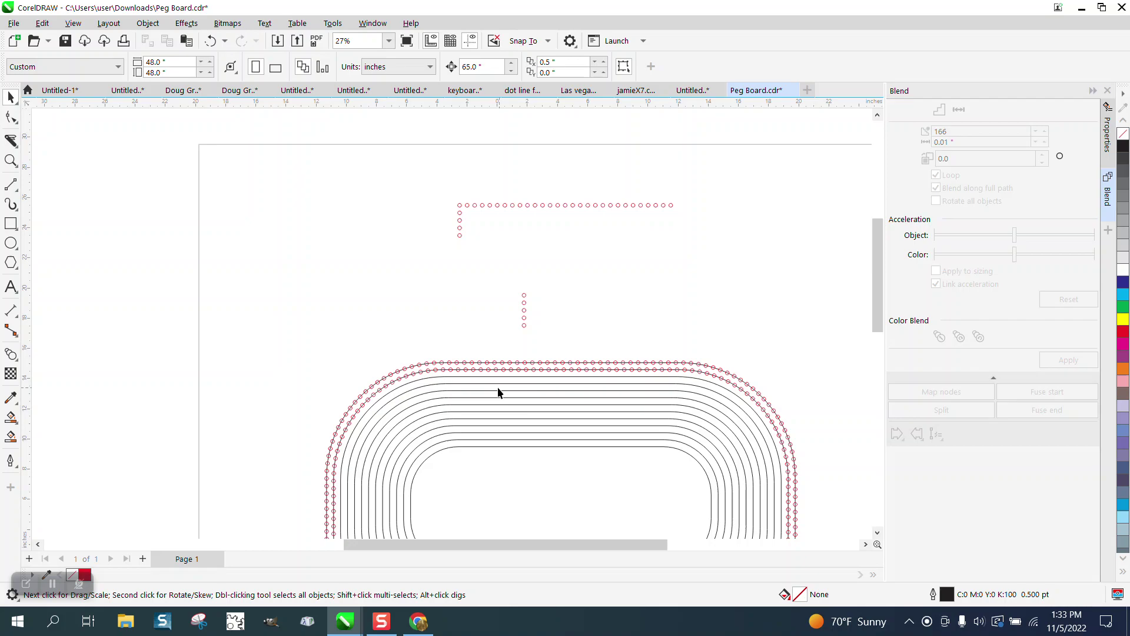
pyautogui.scroll(-2, 450, 320)
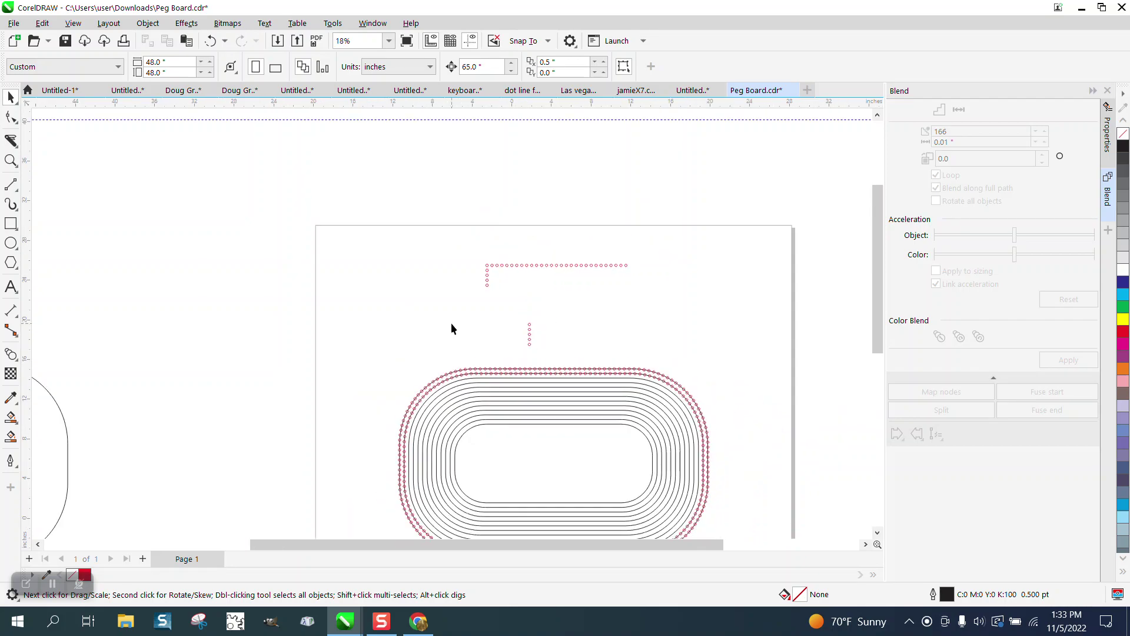
pyautogui.scroll(-1, 451, 323)
pyautogui.scroll(-2, 445, 320)
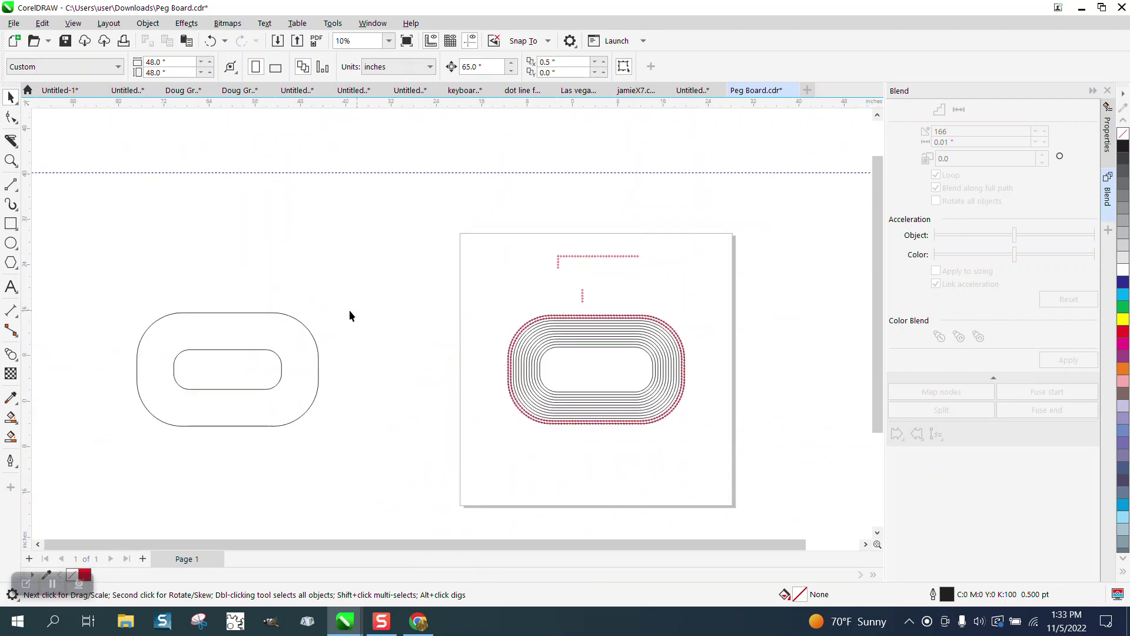
pyautogui.moveTo(97, 297); pyautogui.dragTo(371, 442)
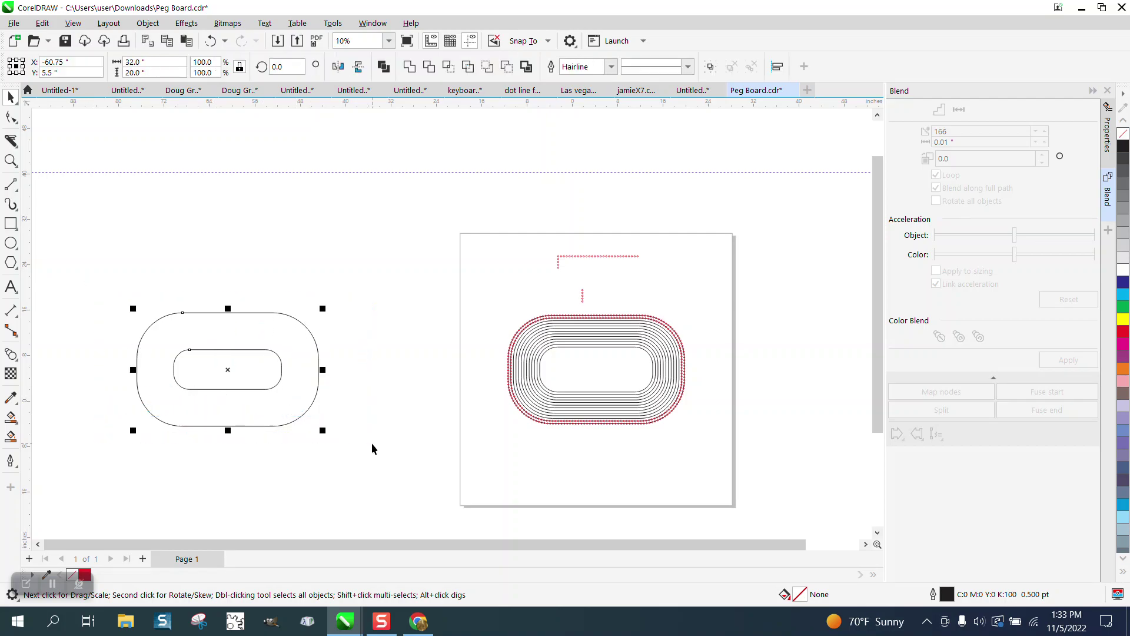
pyautogui.press('p')
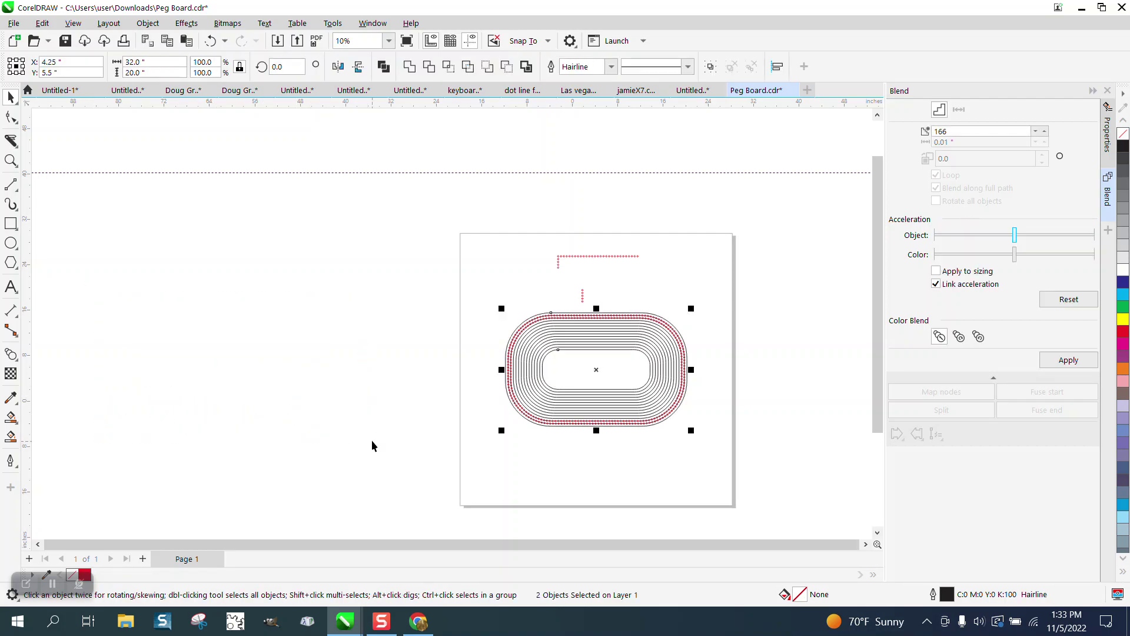
pyautogui.click(10, 160)
pyautogui.moveTo(510, 310); pyautogui.dragTo(683, 406)
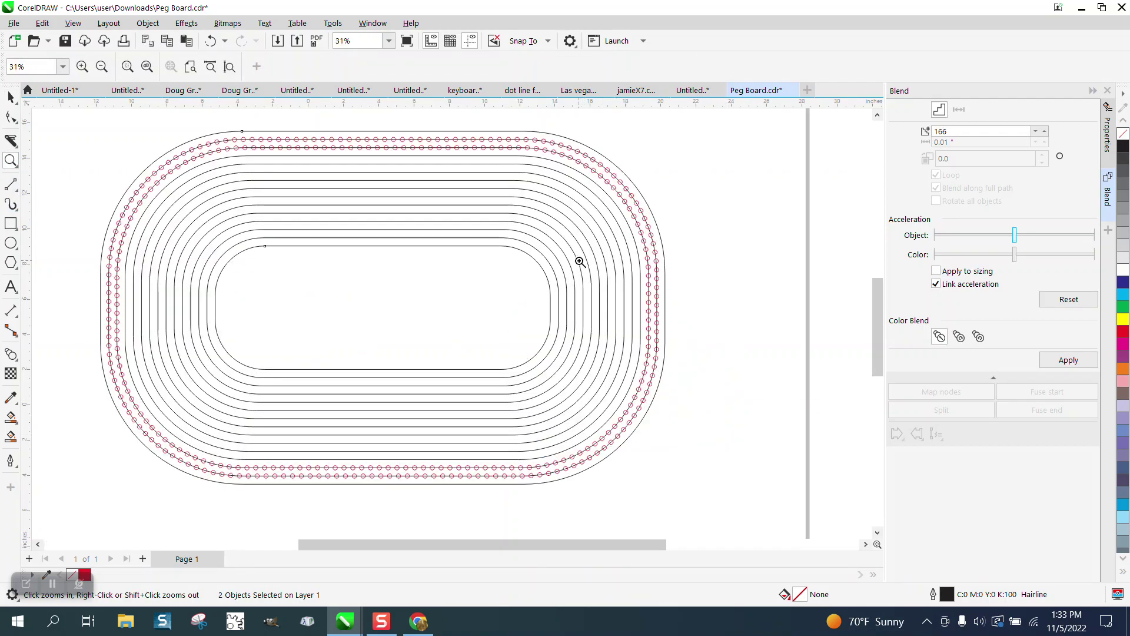
pyautogui.moveTo(535, 129); pyautogui.dragTo(647, 198)
pyautogui.scroll(-10, 497, 323)
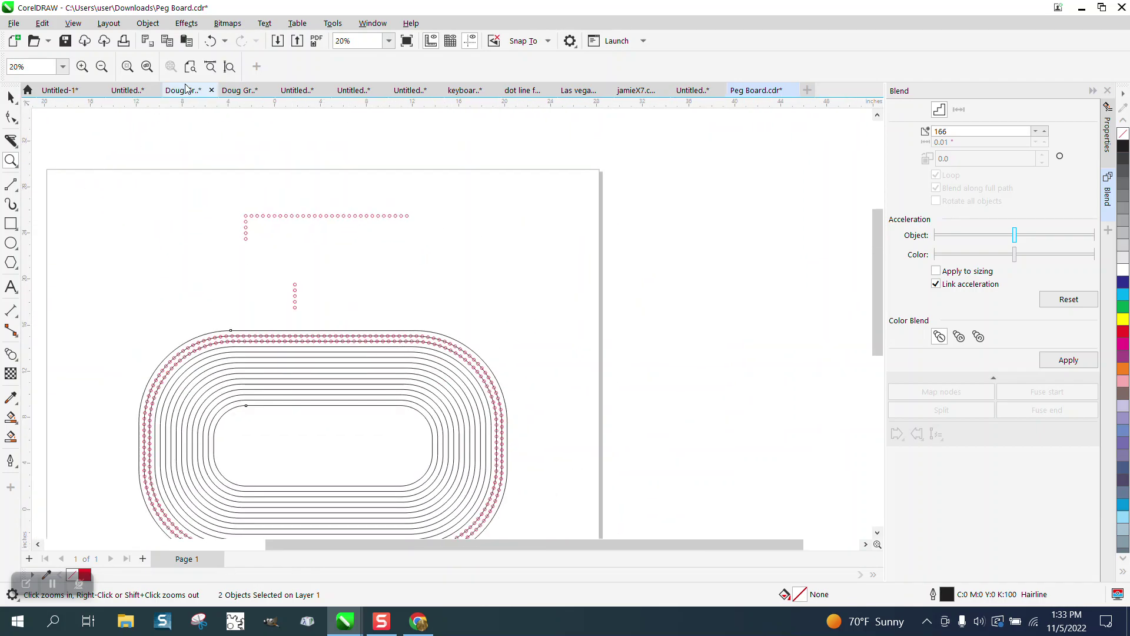
pyautogui.click(210, 40)
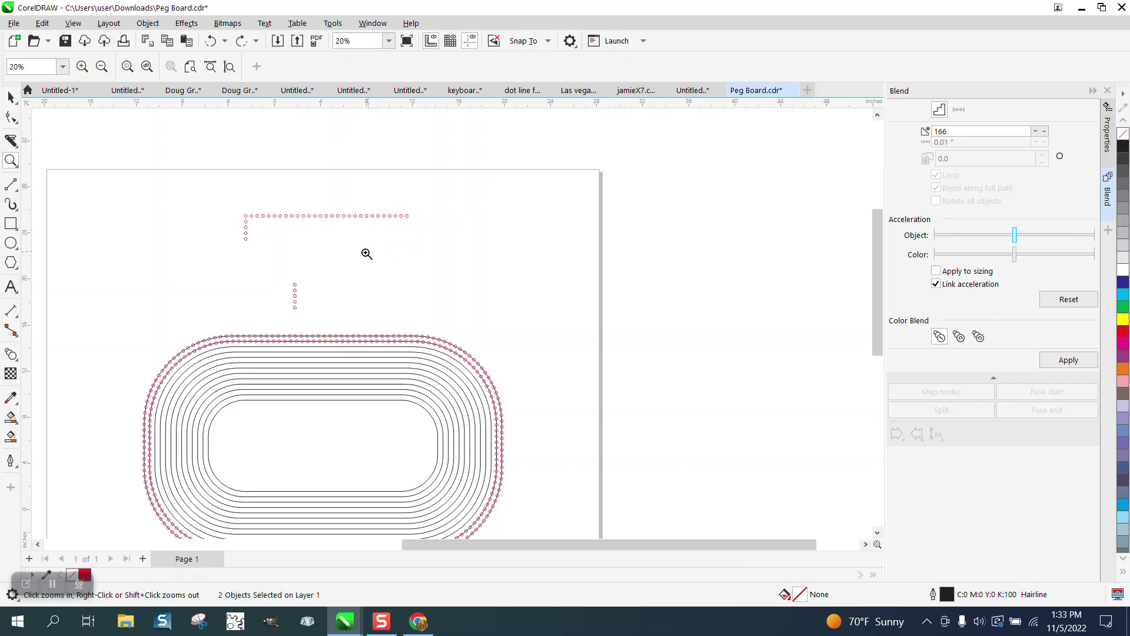
pyautogui.click(11, 98)
# Break the outer track's red circle blend apart from its path with Break Blend Apart.
pyautogui.click(365, 304)
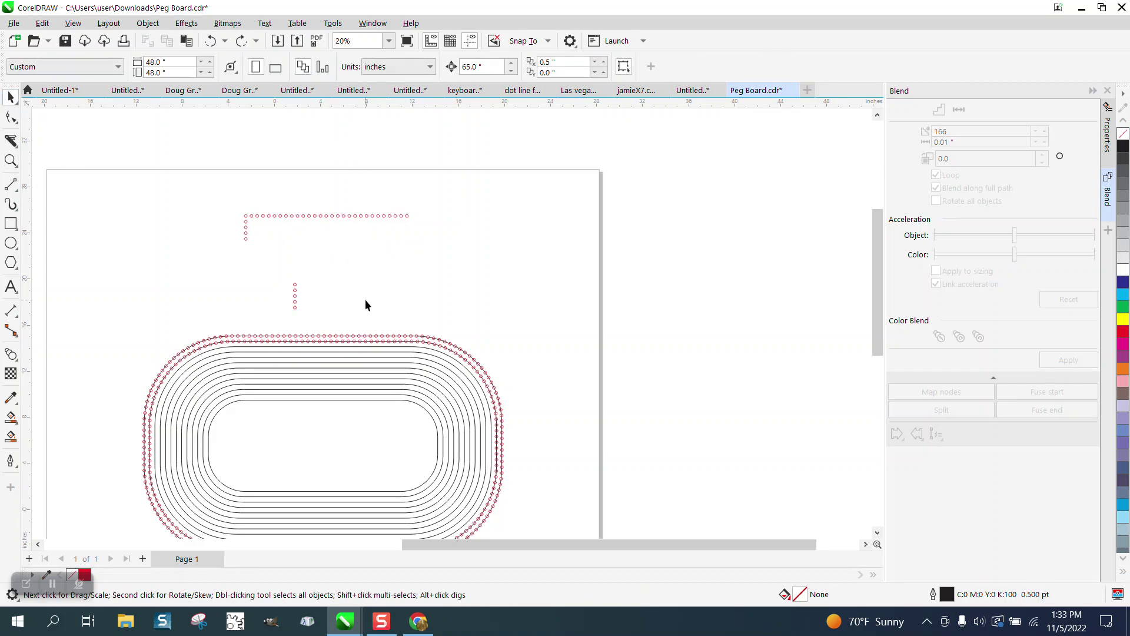
pyautogui.click(391, 340)
pyautogui.moveTo(508, 419); pyautogui.dragTo(595, 347)
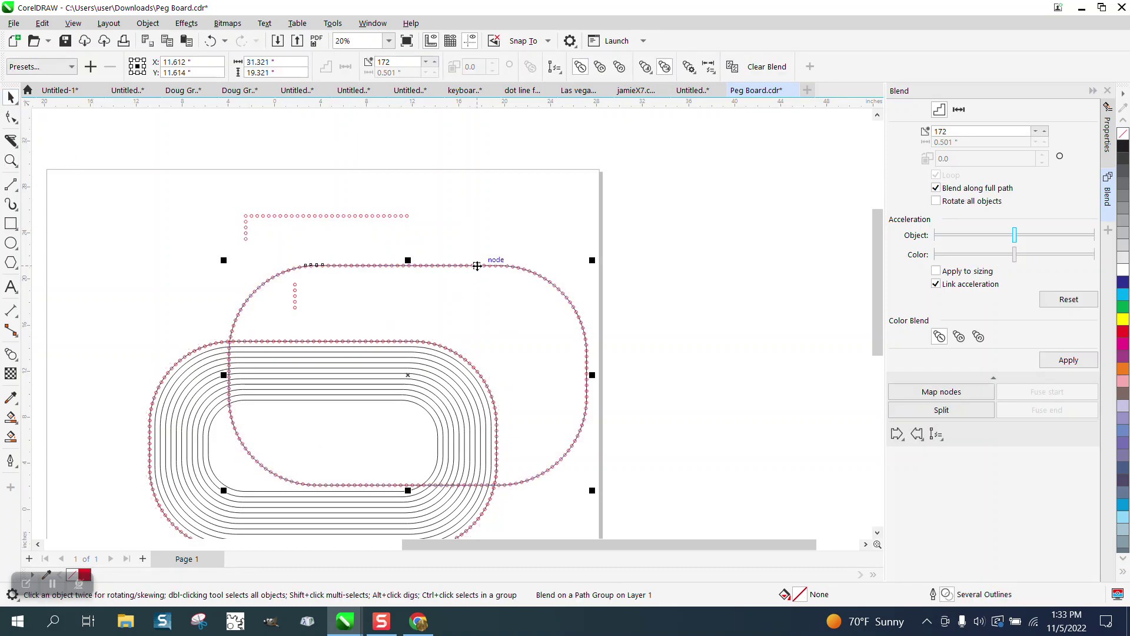
pyautogui.click(210, 40)
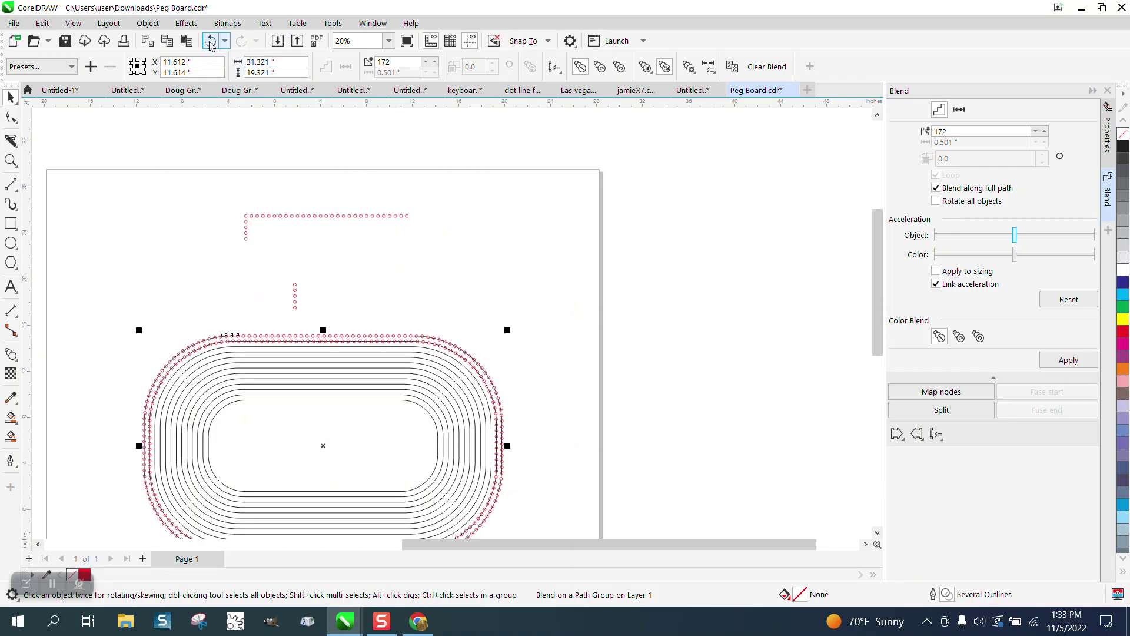
pyautogui.click(148, 24)
pyautogui.click(177, 339)
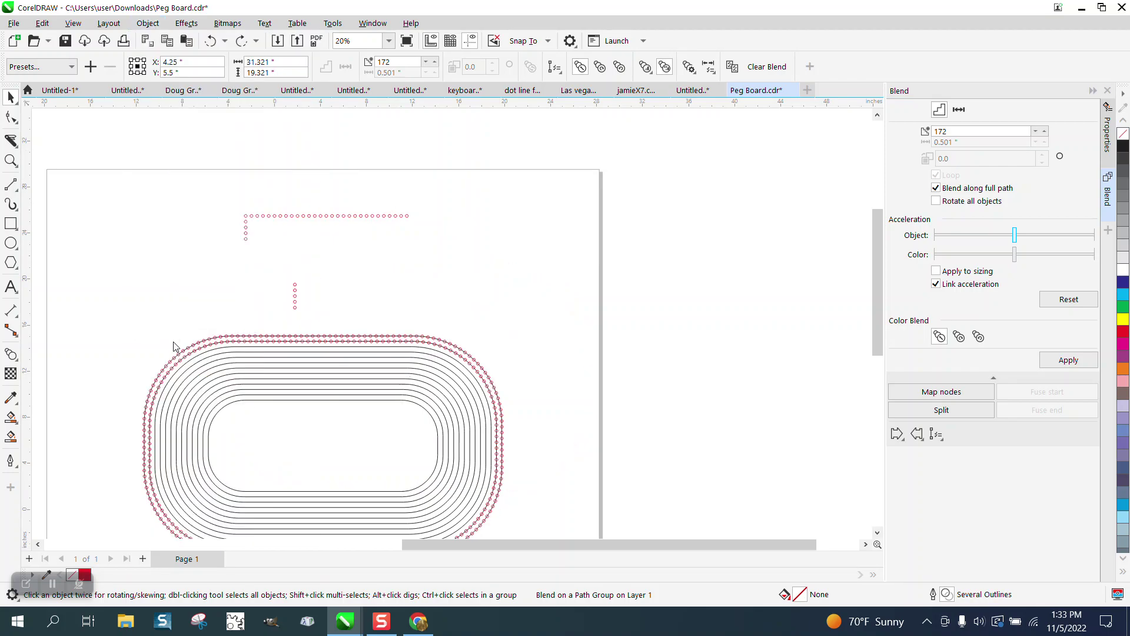
# Zoom into the top-right corner of the tracks and delete the line through the top circle row.
pyautogui.click(10, 160)
pyautogui.moveTo(296, 311); pyautogui.dragTo(462, 372)
pyautogui.click(11, 97)
pyautogui.click(138, 247)
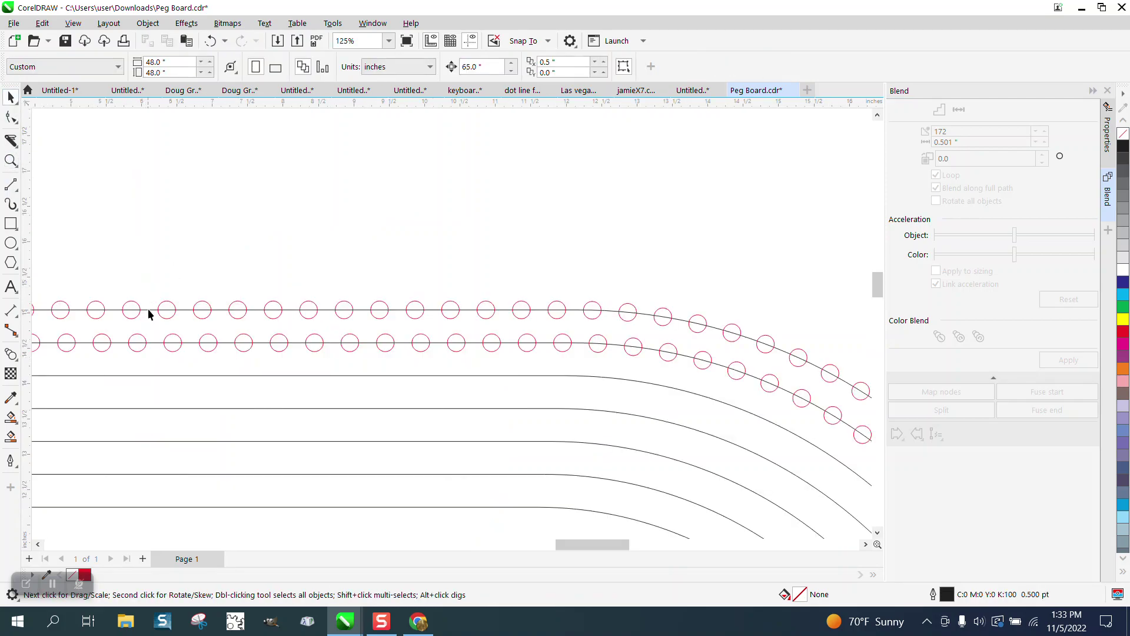
pyautogui.click(157, 311)
pyautogui.press('Delete')
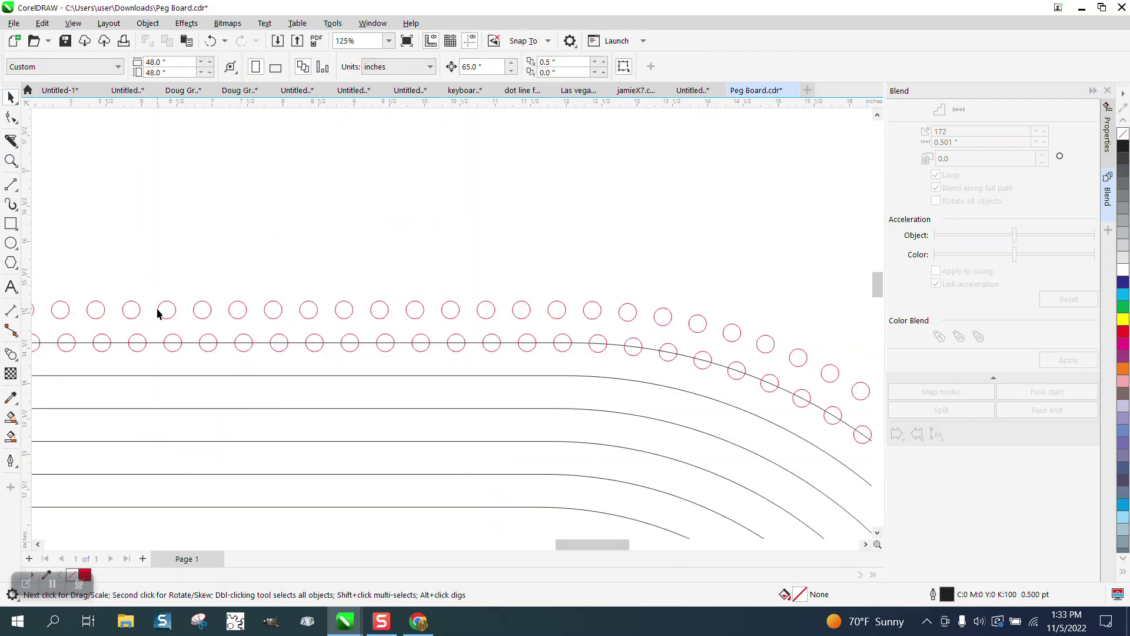
# Marquee-select the whole track layout with all circles and break it apart into separate pieces.
pyautogui.click(158, 347)
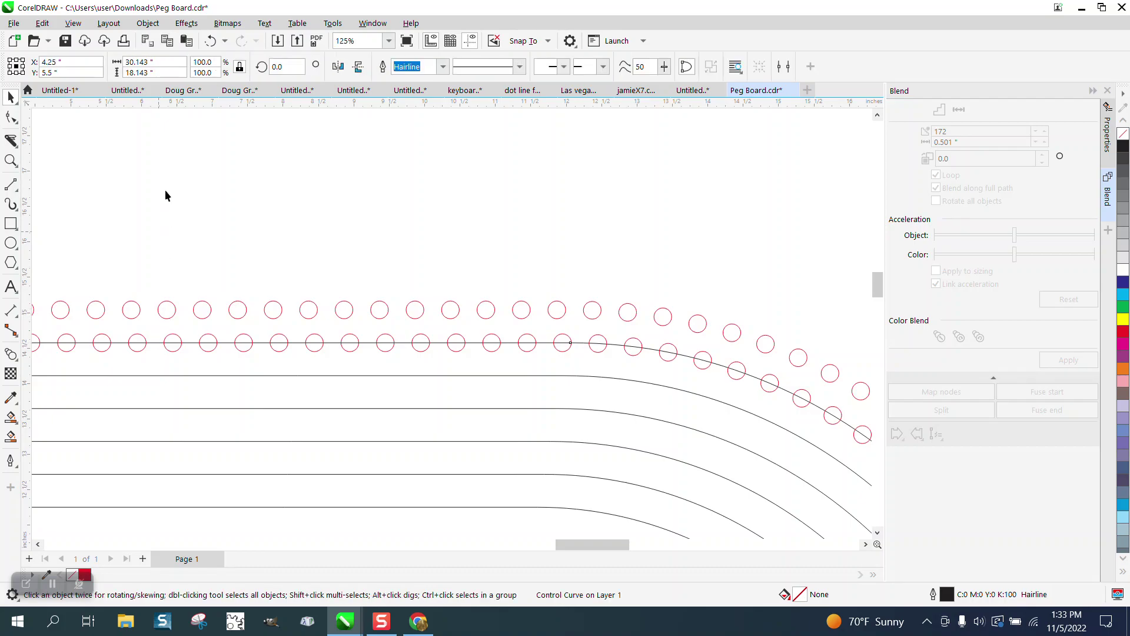
pyautogui.click(148, 23)
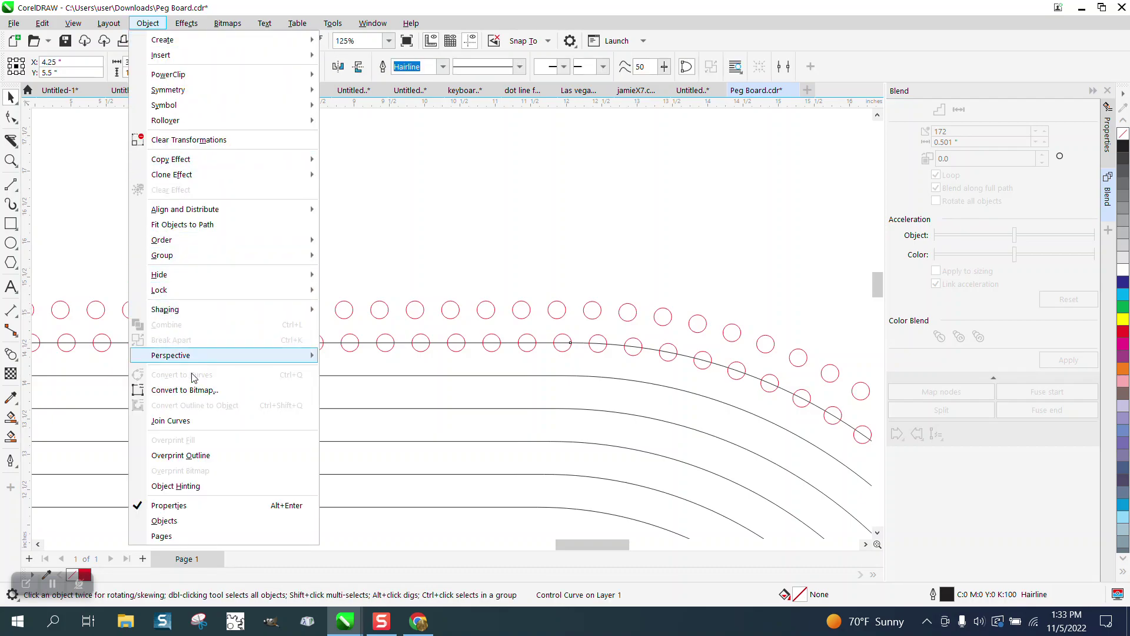
pyautogui.click(368, 186)
pyautogui.scroll(-3, 369, 187)
pyautogui.scroll(-5, 451, 324)
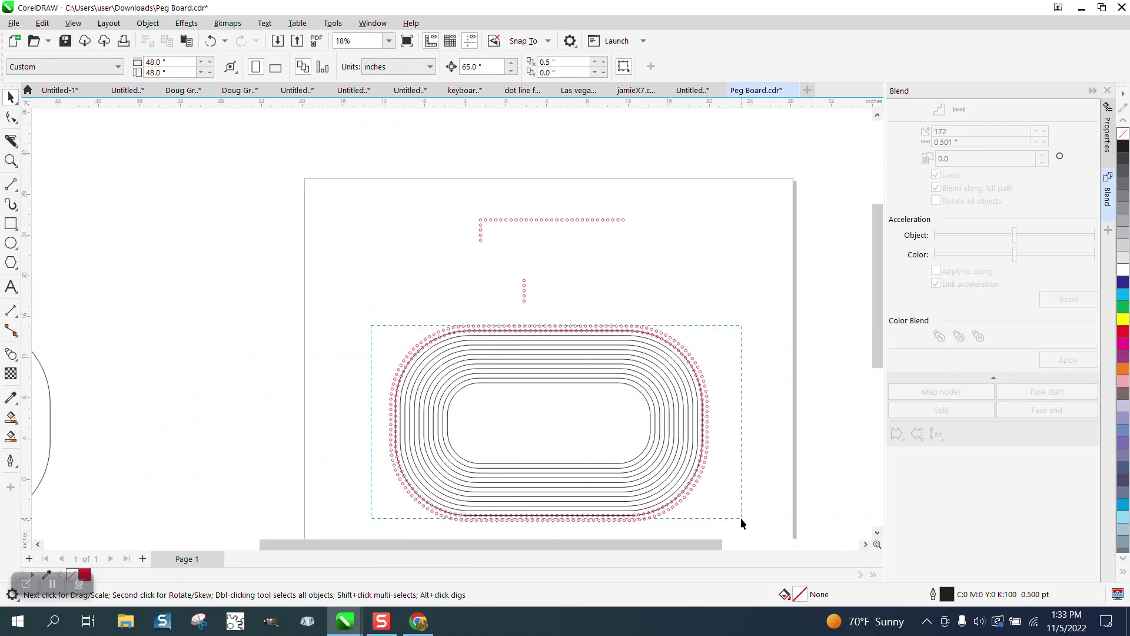
pyautogui.moveTo(740, 517); pyautogui.dragTo(742, 527)
pyautogui.moveTo(335, 305); pyautogui.dragTo(756, 530)
pyautogui.click(148, 23)
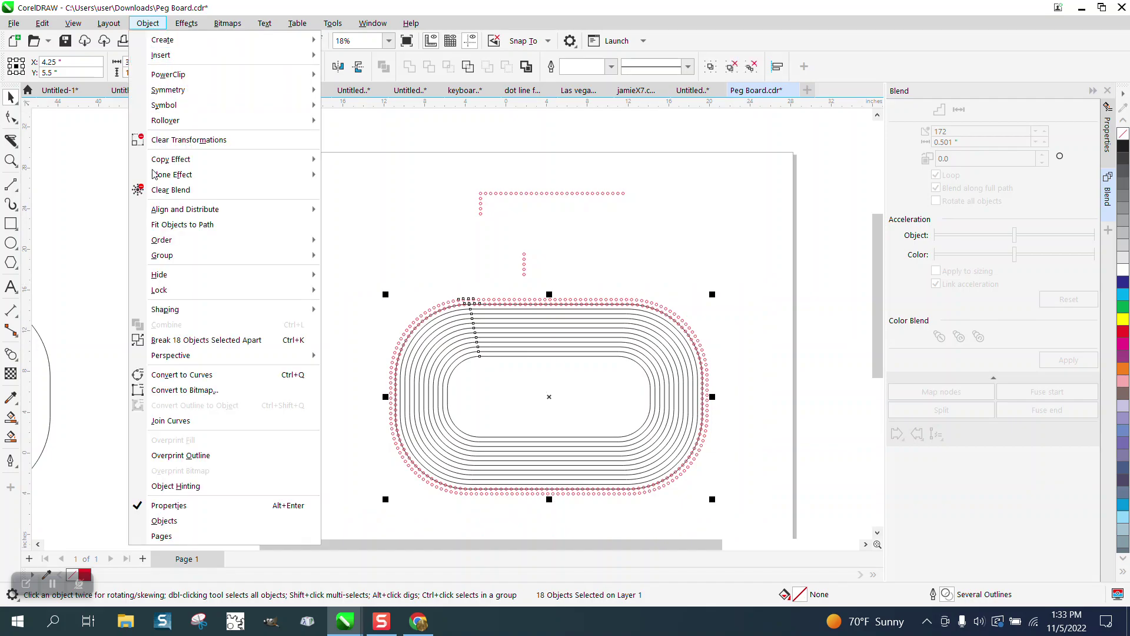
pyautogui.click(194, 340)
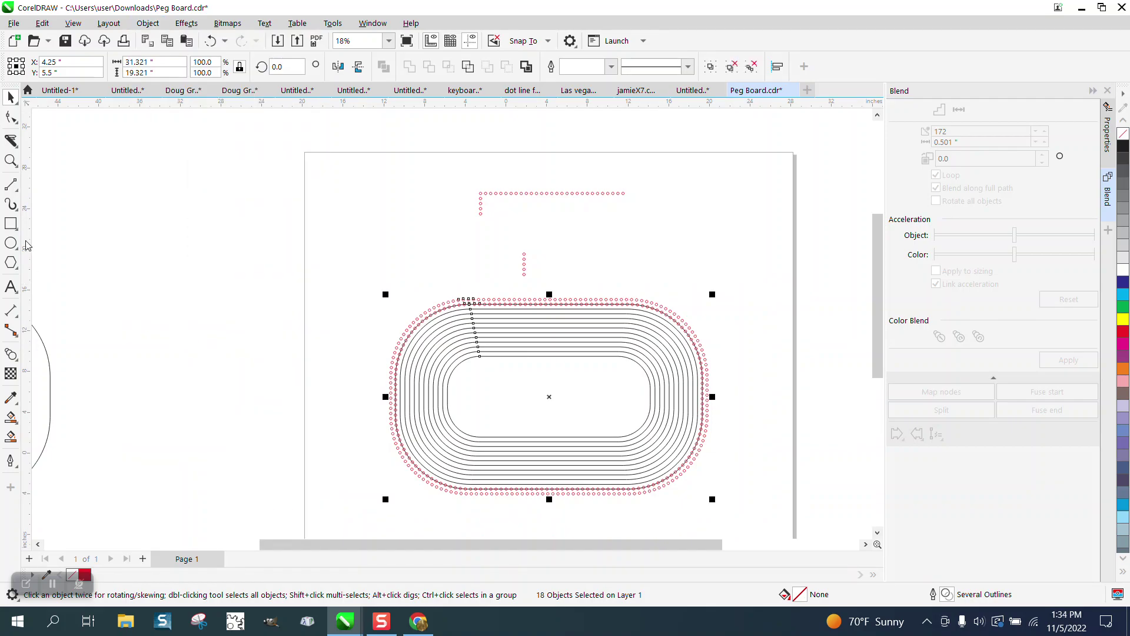
# Zoom into the top-left of the Peg Board tracks and remove the curve through the lower circle row.
pyautogui.click(11, 160)
pyautogui.moveTo(458, 293); pyautogui.dragTo(587, 357)
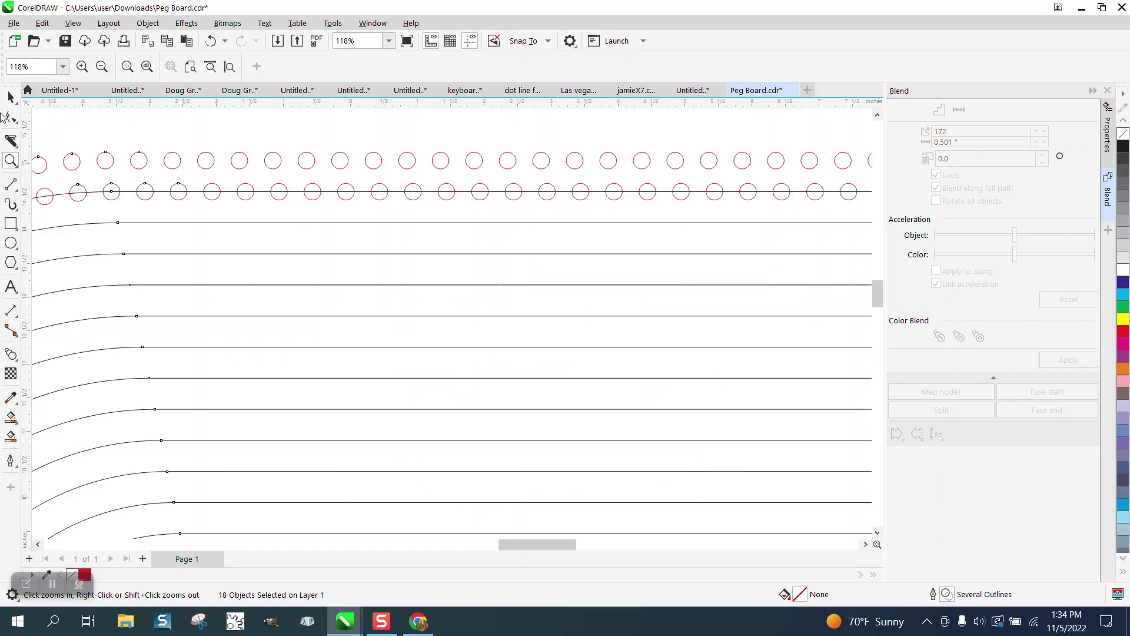
pyautogui.click(11, 98)
pyautogui.click(59, 90)
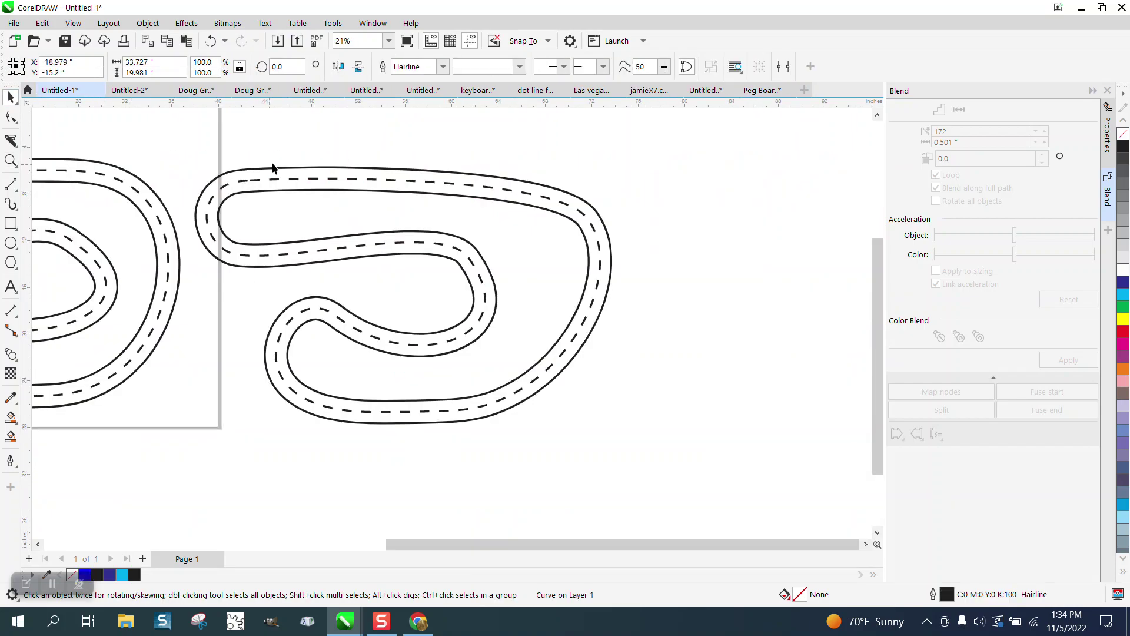
pyautogui.click(768, 92)
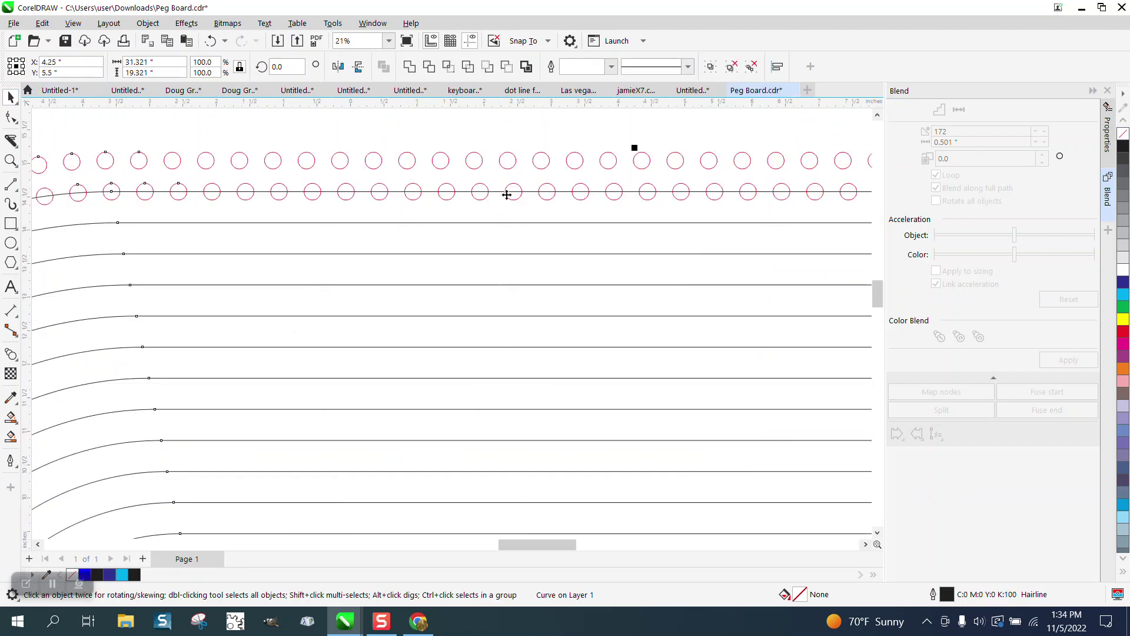
pyautogui.click(432, 190)
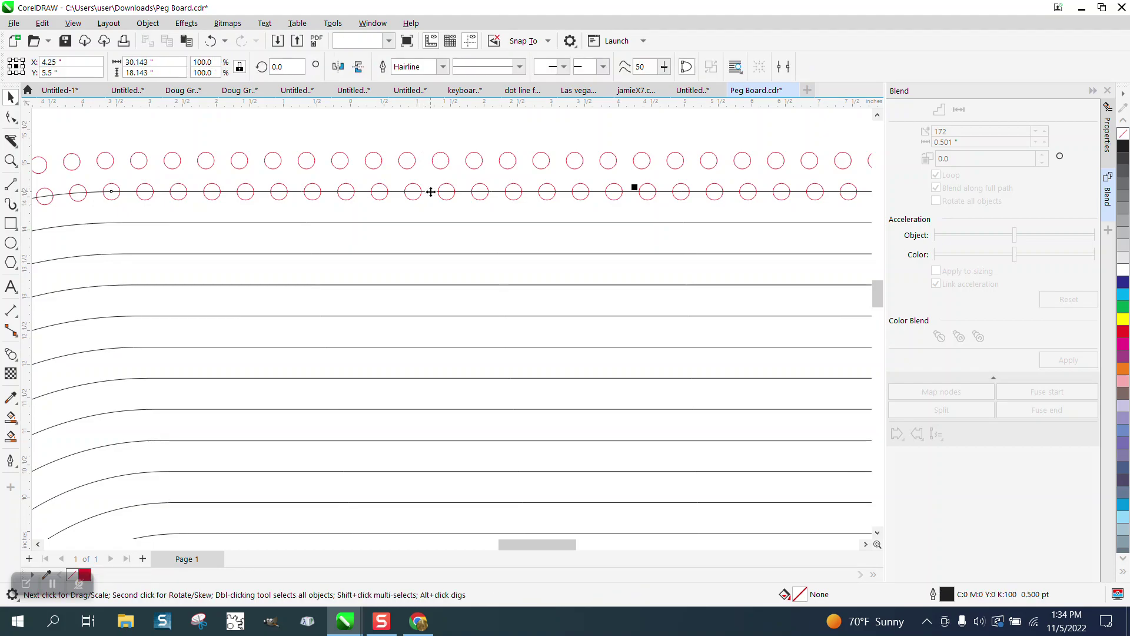
pyautogui.press('Escape')
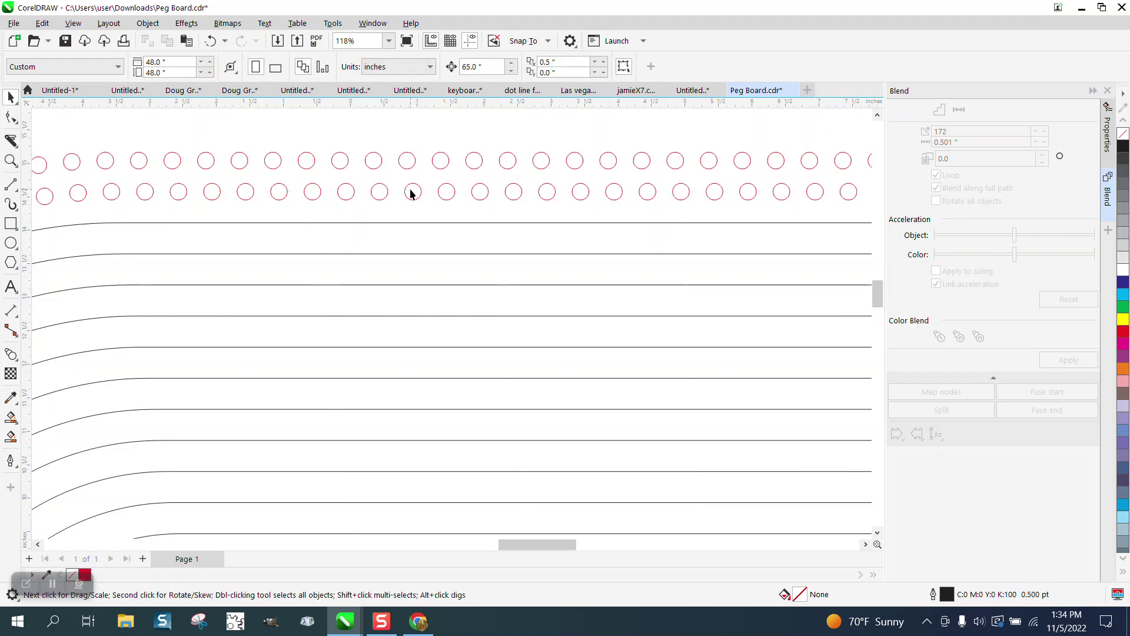
pyautogui.scroll(-4, 411, 193)
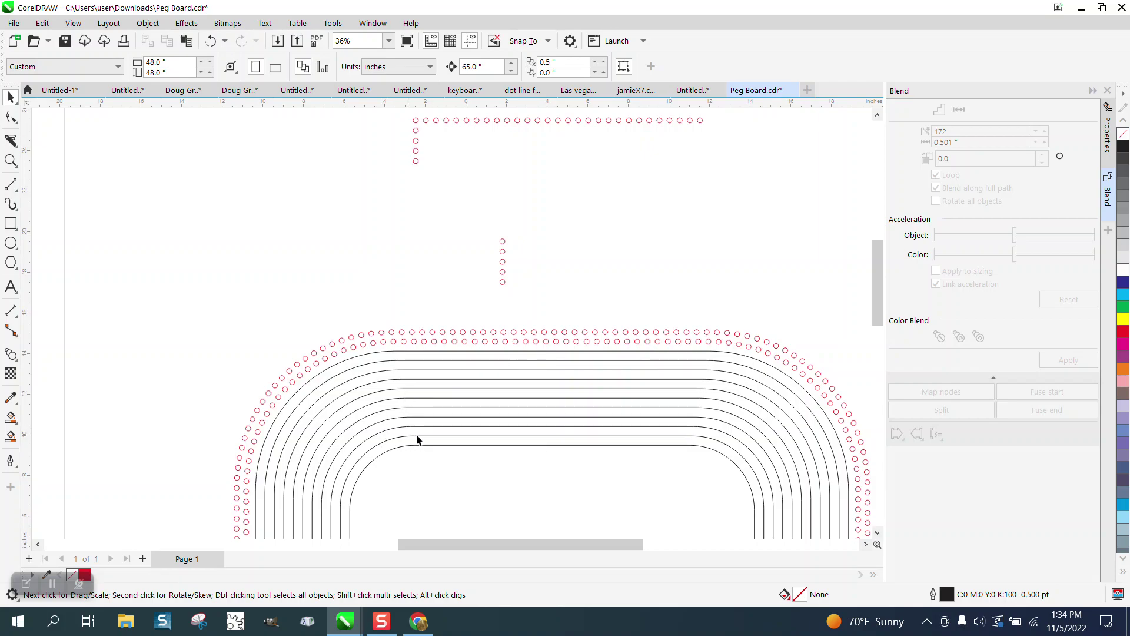
pyautogui.scroll(-1, 425, 315)
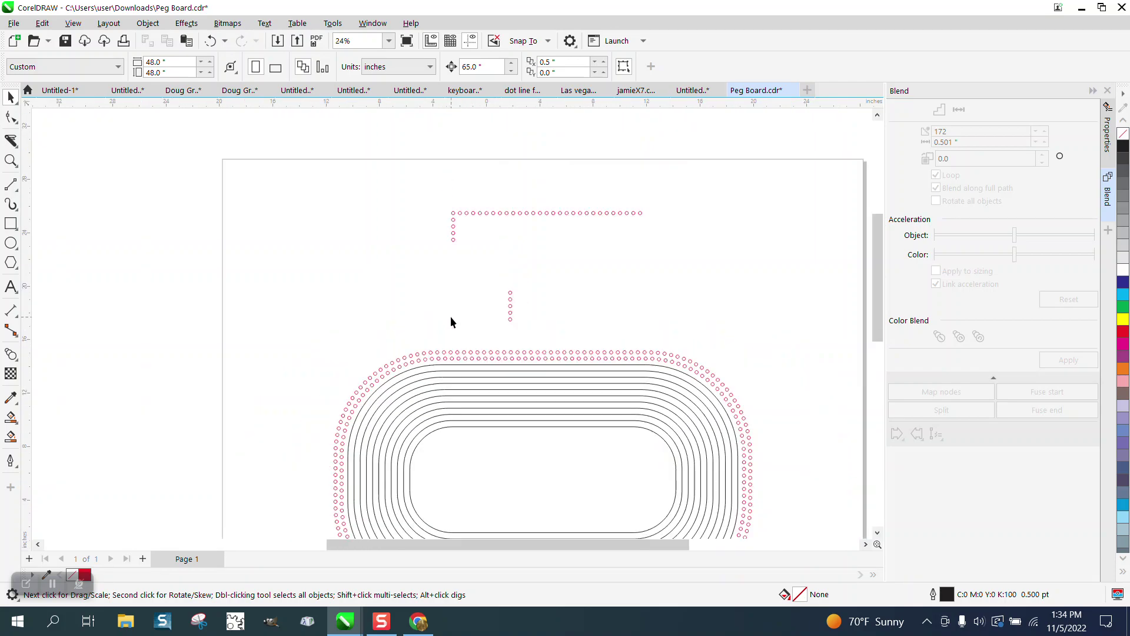
pyautogui.click(480, 354)
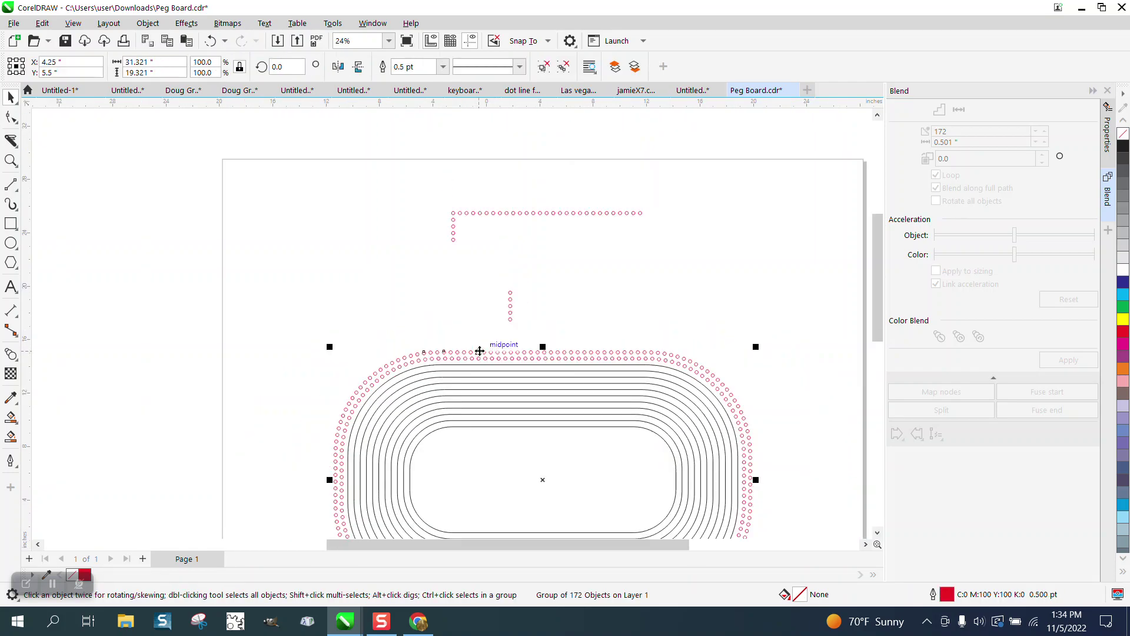
pyautogui.hotkey('ctrl', 'z')
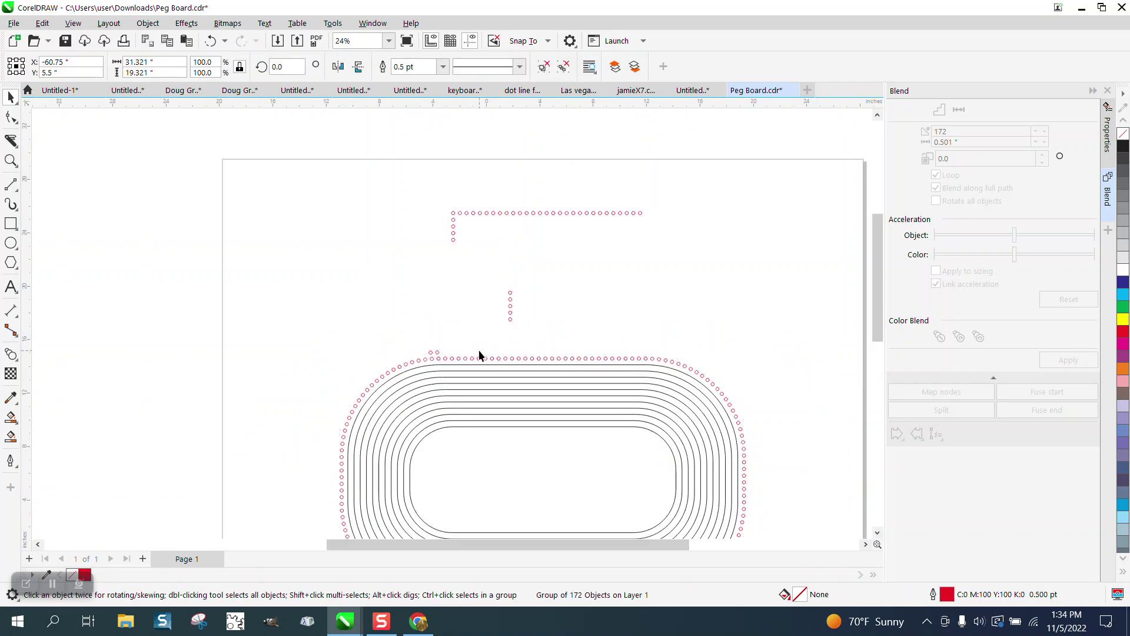
pyautogui.click(211, 41)
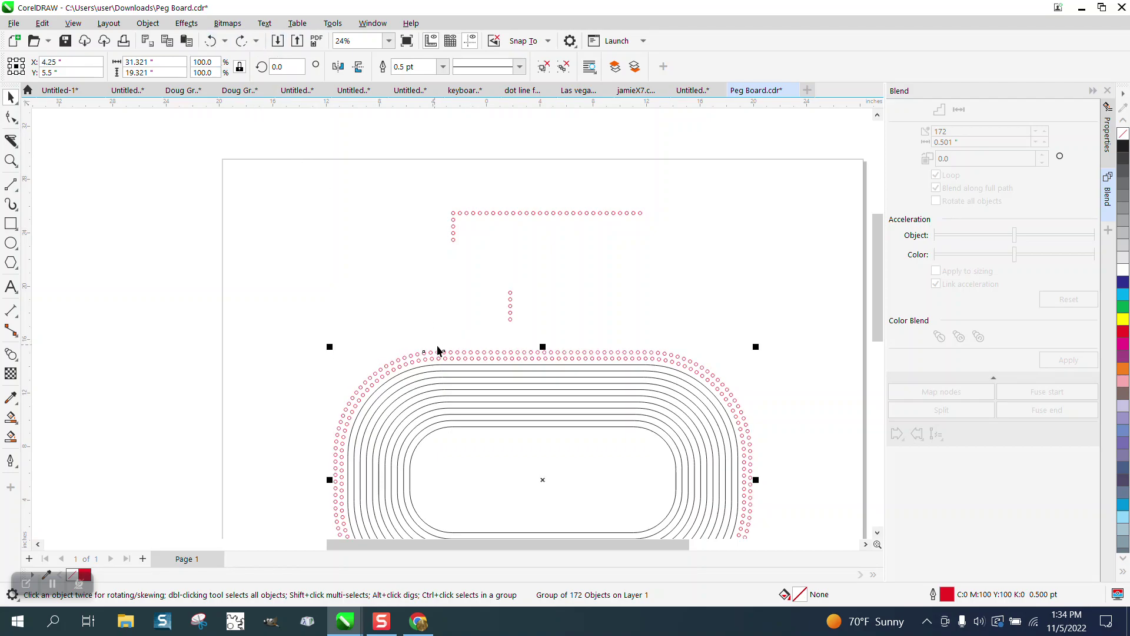
pyautogui.scroll(-2, 456, 323)
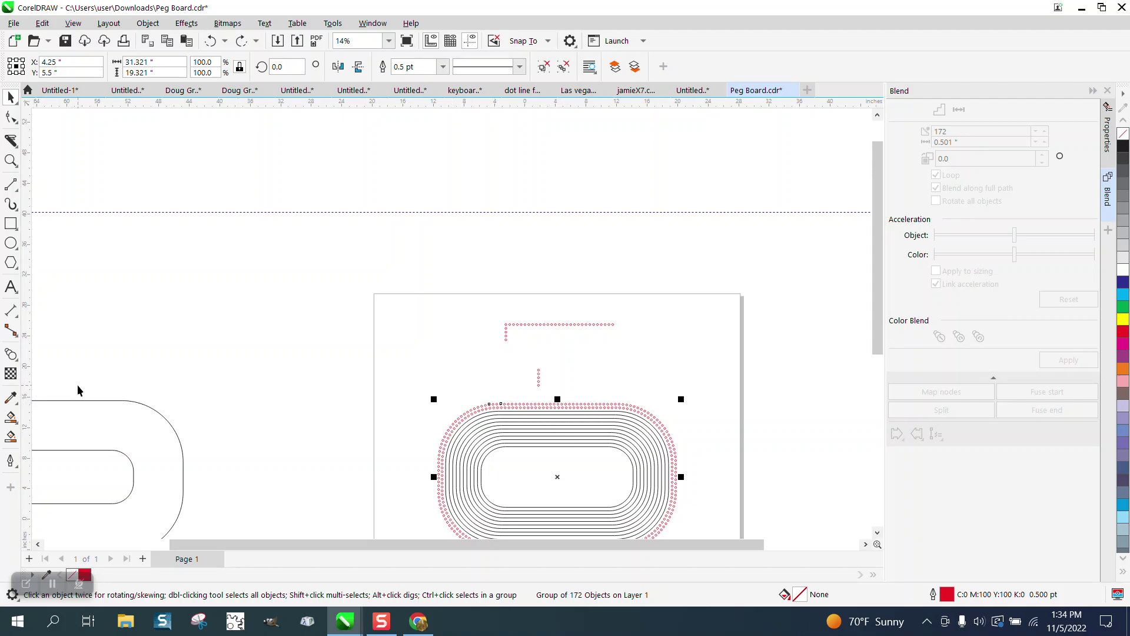
pyautogui.click(10, 160)
pyautogui.moveTo(399, 352); pyautogui.dragTo(704, 522)
pyautogui.click(10, 97)
pyautogui.click(277, 222)
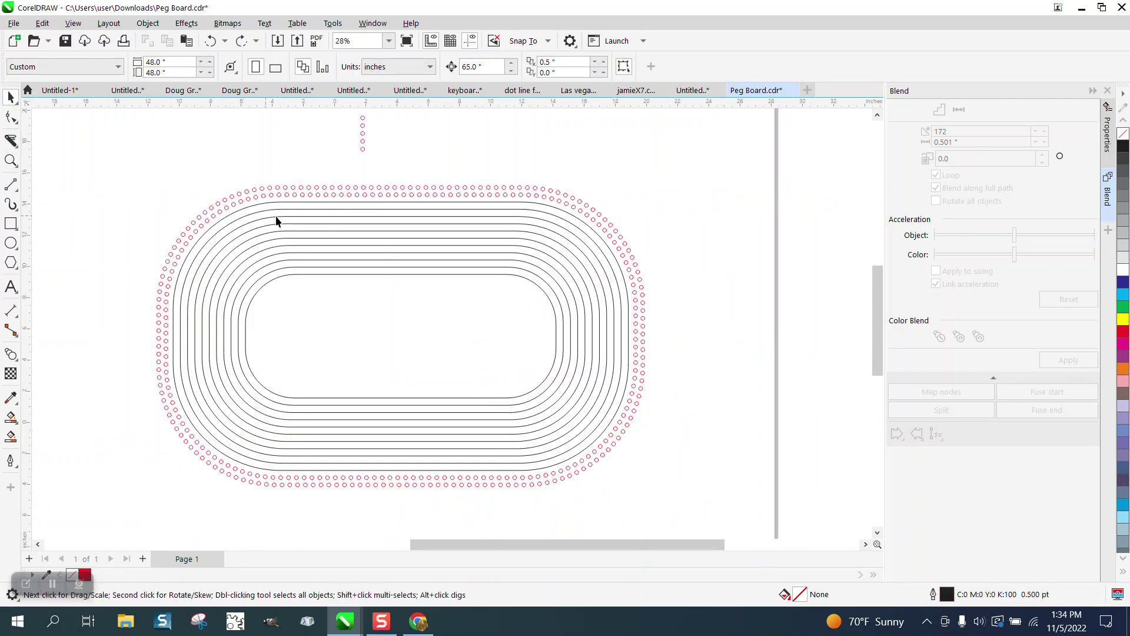
# Check the innermost track curve's length and node count in its Curve properties.
pyautogui.click(336, 274)
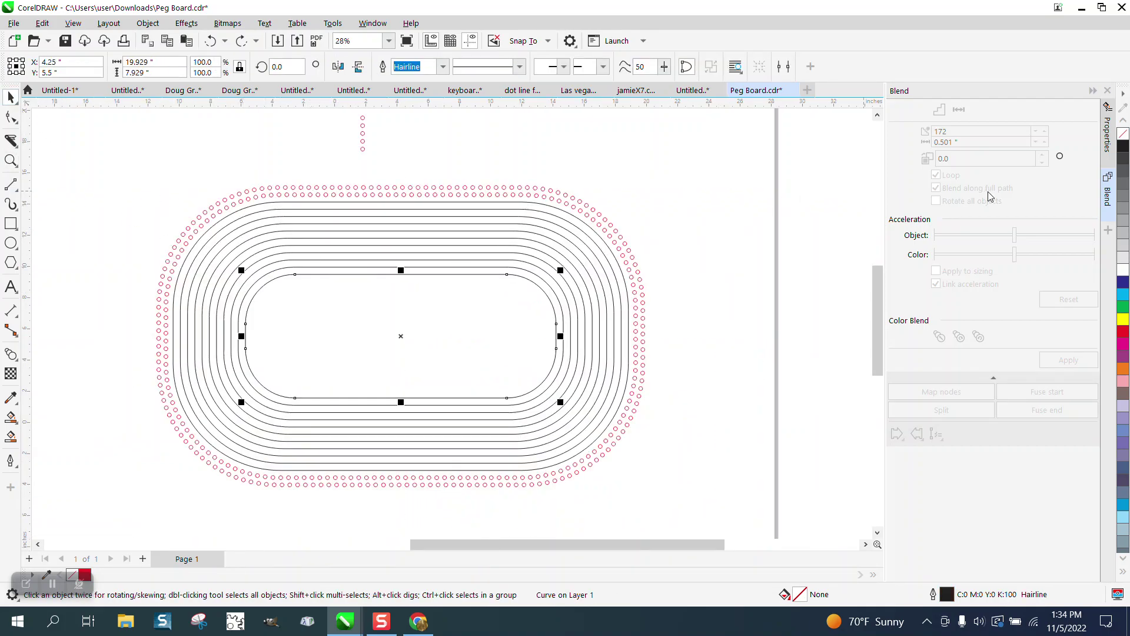
pyautogui.click(1108, 140)
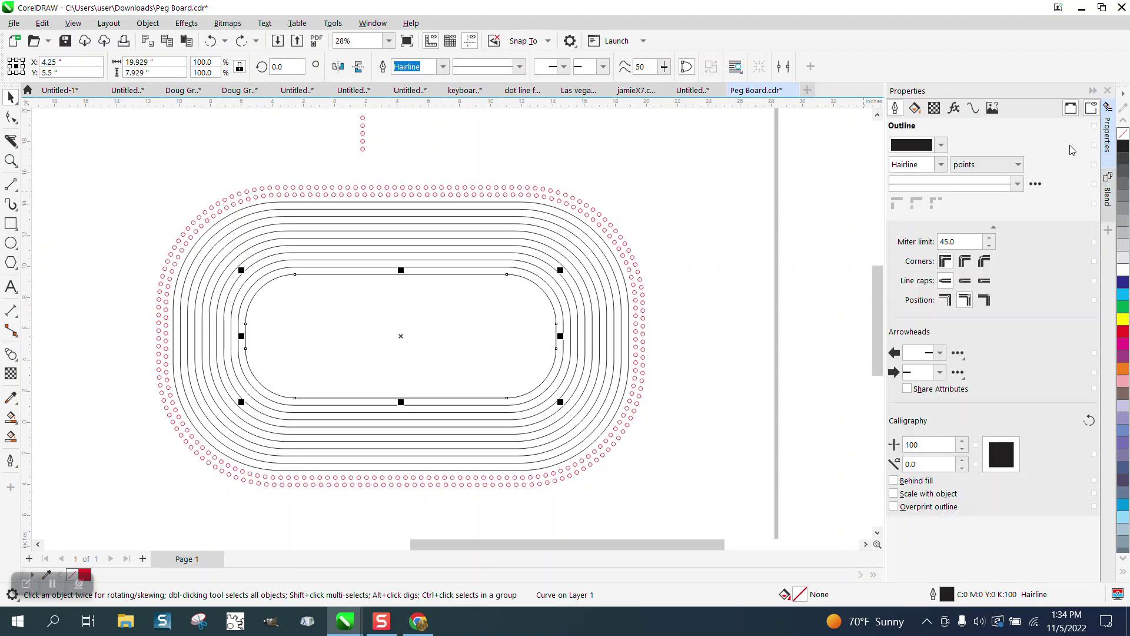
pyautogui.click(972, 108)
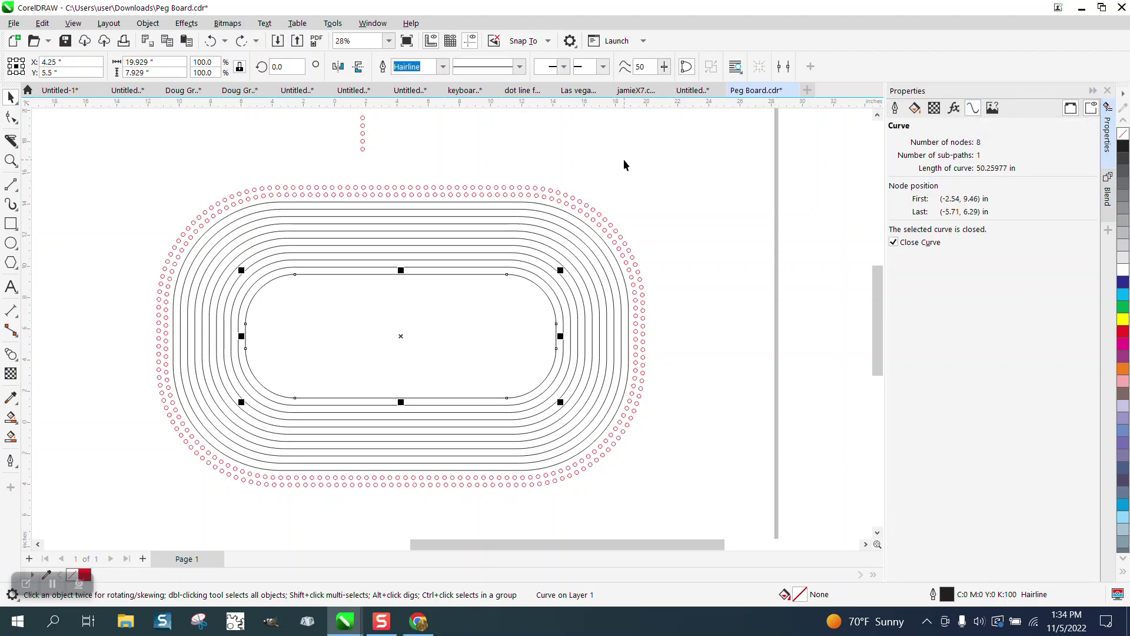
# Move a red 0.25-inch circle beside another one and align their tops.
pyautogui.click(364, 142)
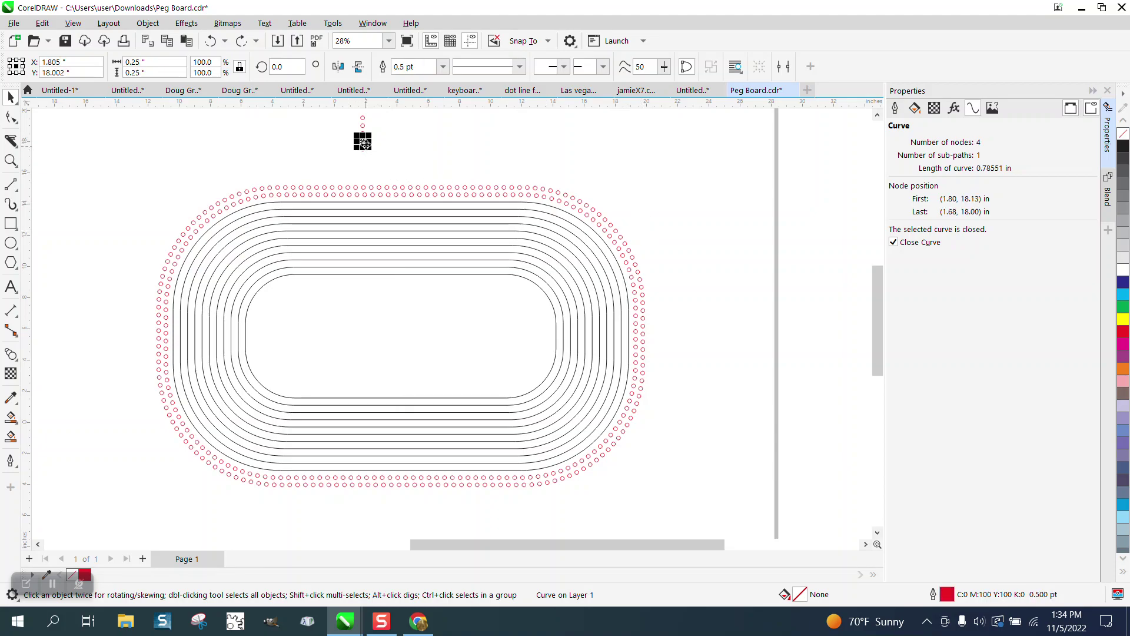
pyautogui.moveTo(365, 144); pyautogui.dragTo(433, 166)
pyautogui.press('t')
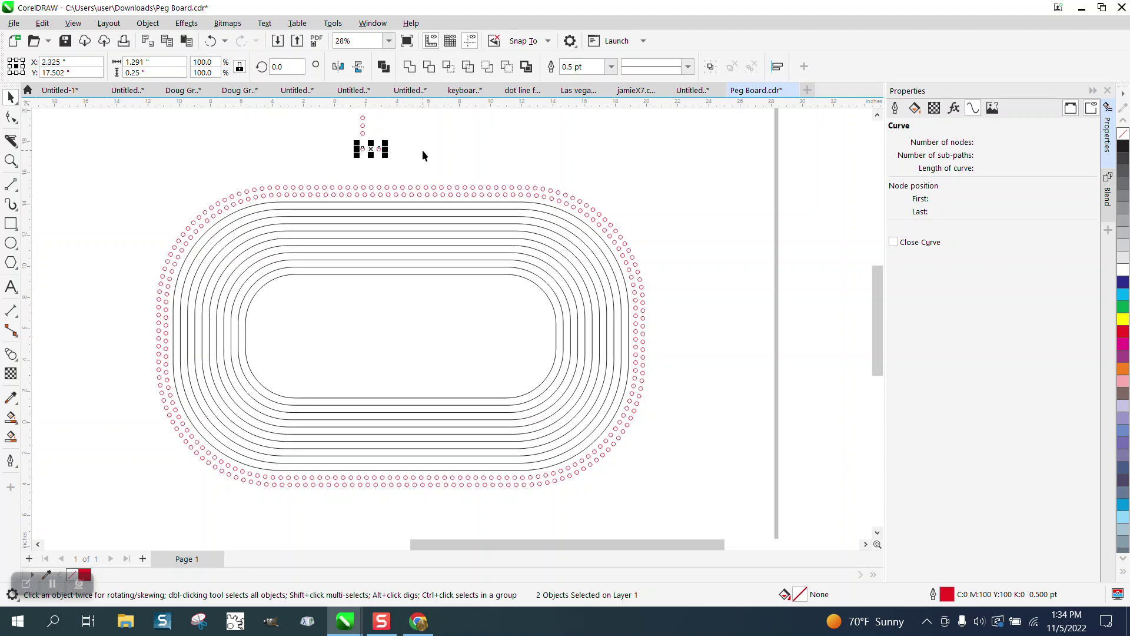
# Blend the two red circles with 98 steps along the full innermost track curve.
pyautogui.click(1107, 196)
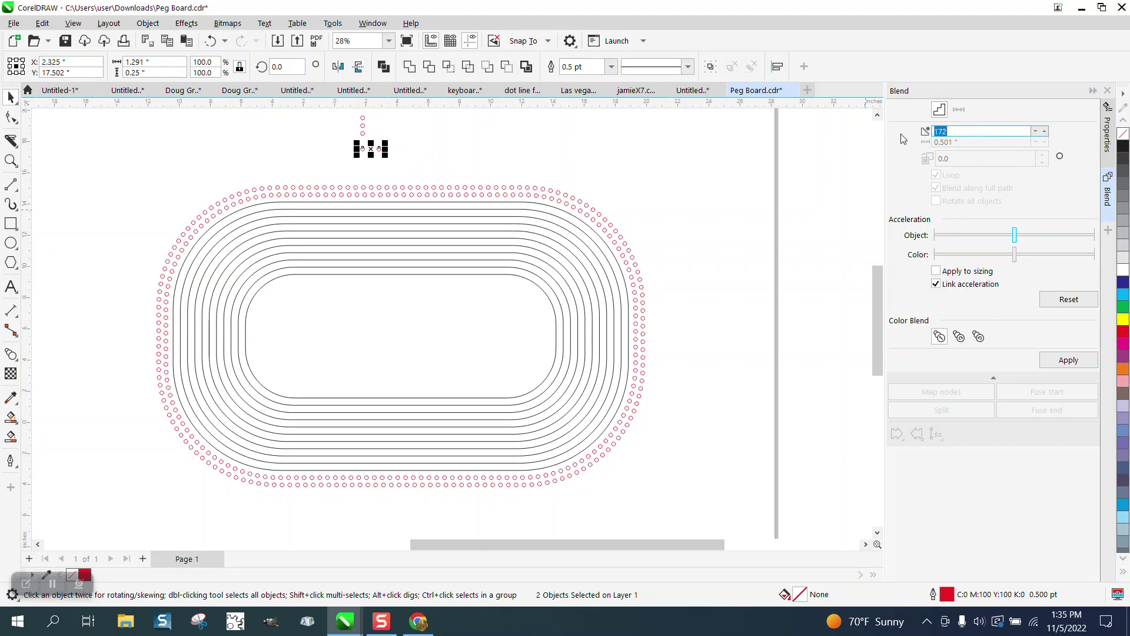
pyautogui.write('98')
pyautogui.click(1078, 360)
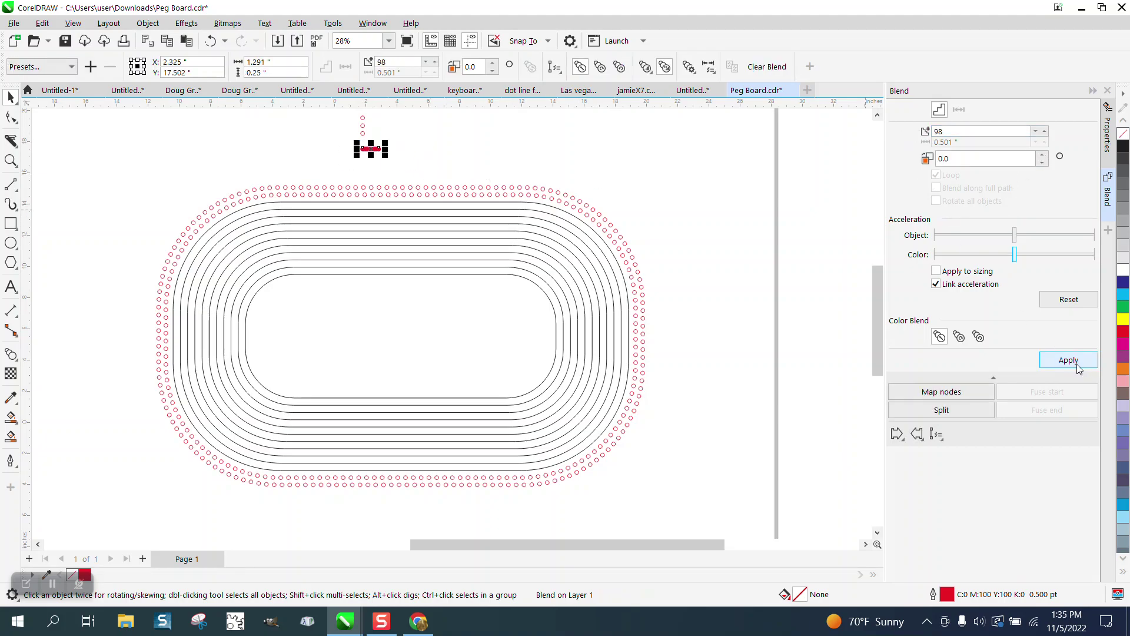
pyautogui.click(937, 435)
pyautogui.click(959, 451)
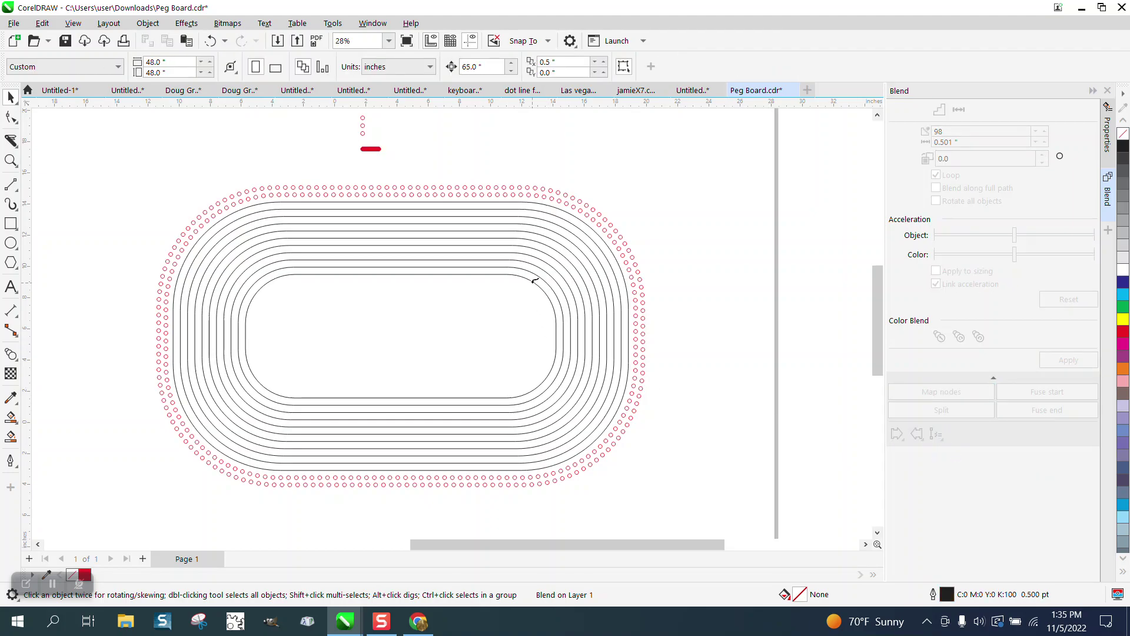
pyautogui.click(534, 281)
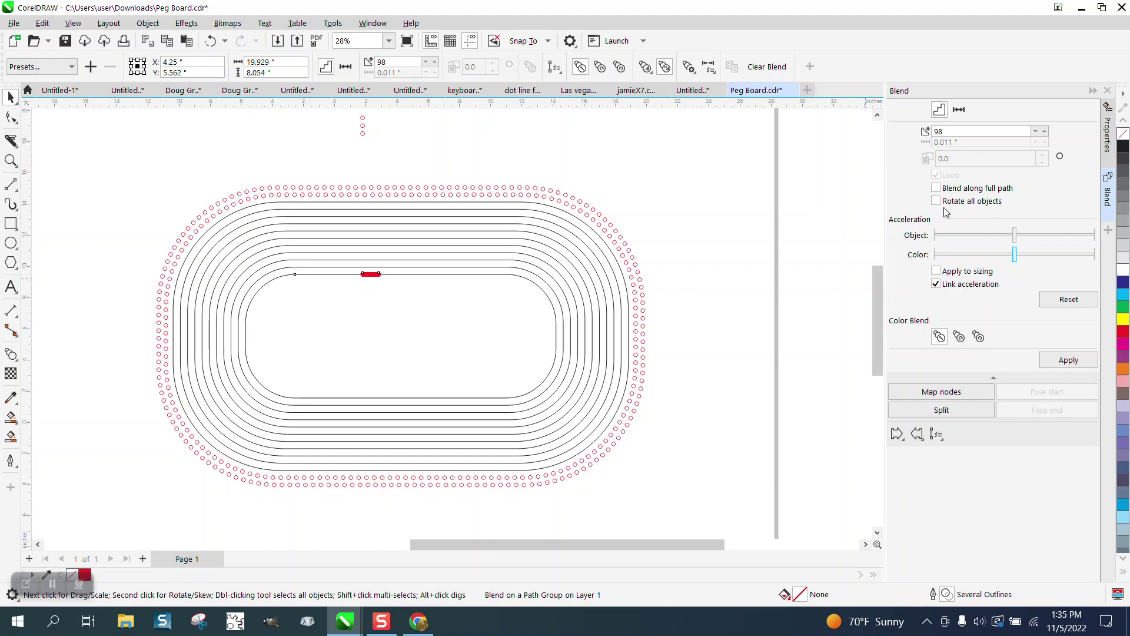
pyautogui.click(936, 188)
pyautogui.click(1069, 364)
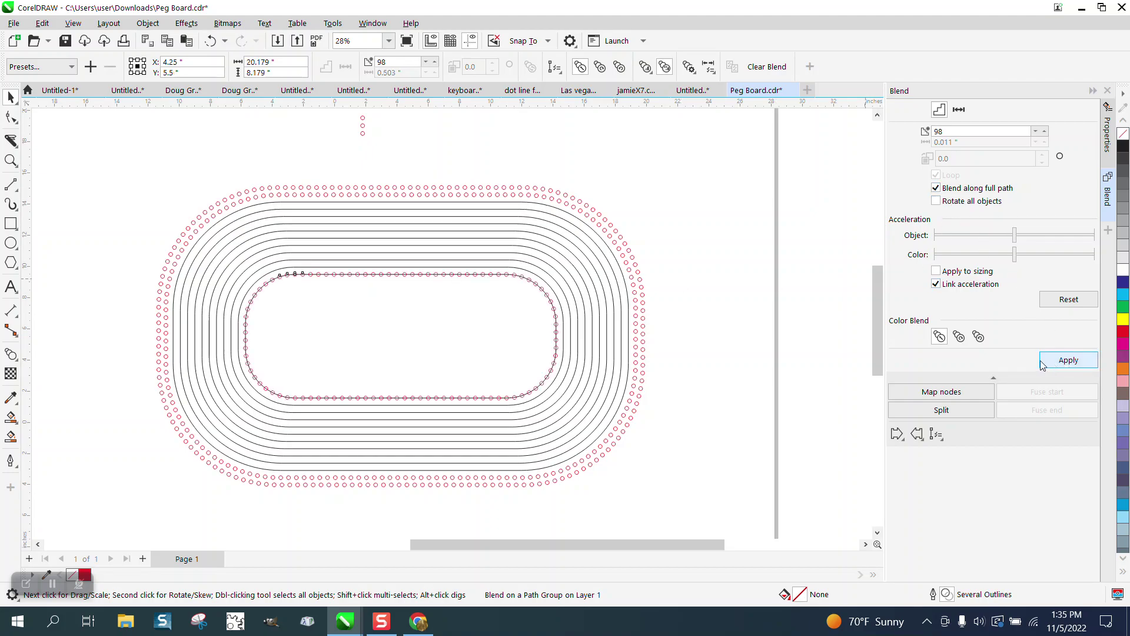
# Zoom in and place a 0.50" parallel dimension between neighbouring inner-track circle centres.
pyautogui.click(10, 160)
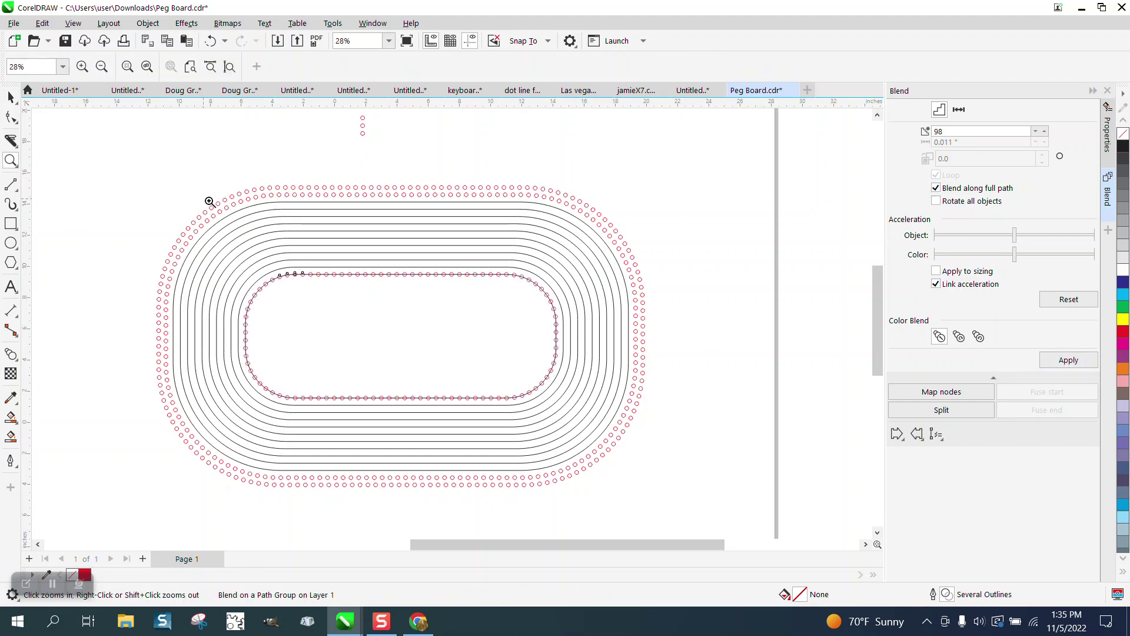
pyautogui.moveTo(261, 252); pyautogui.dragTo(389, 314)
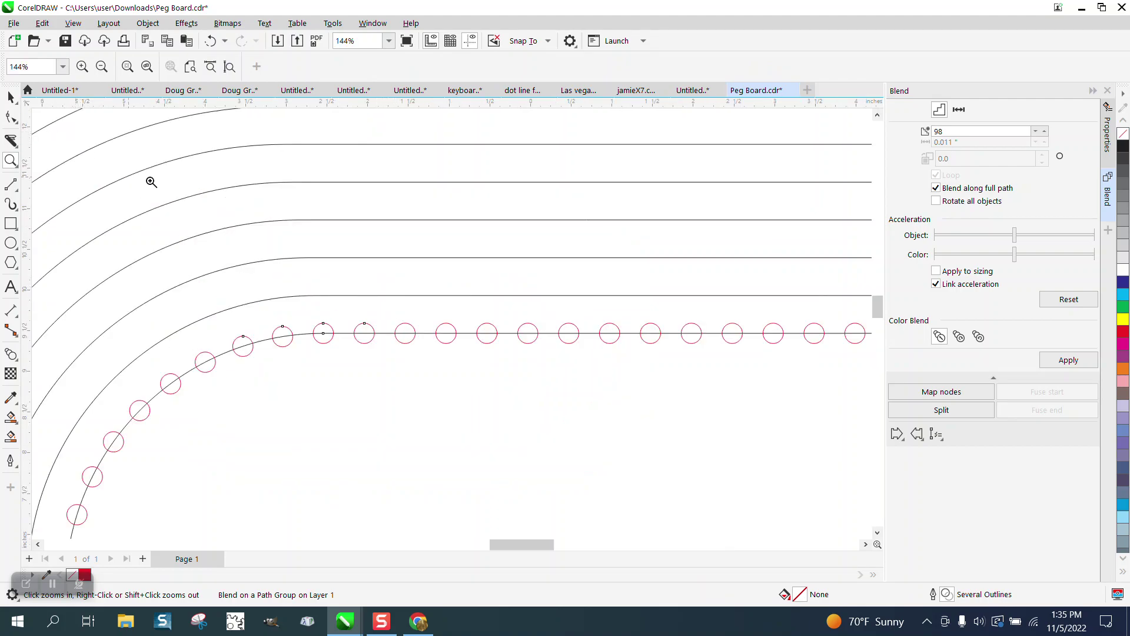
pyautogui.moveTo(503, 265); pyautogui.dragTo(842, 433)
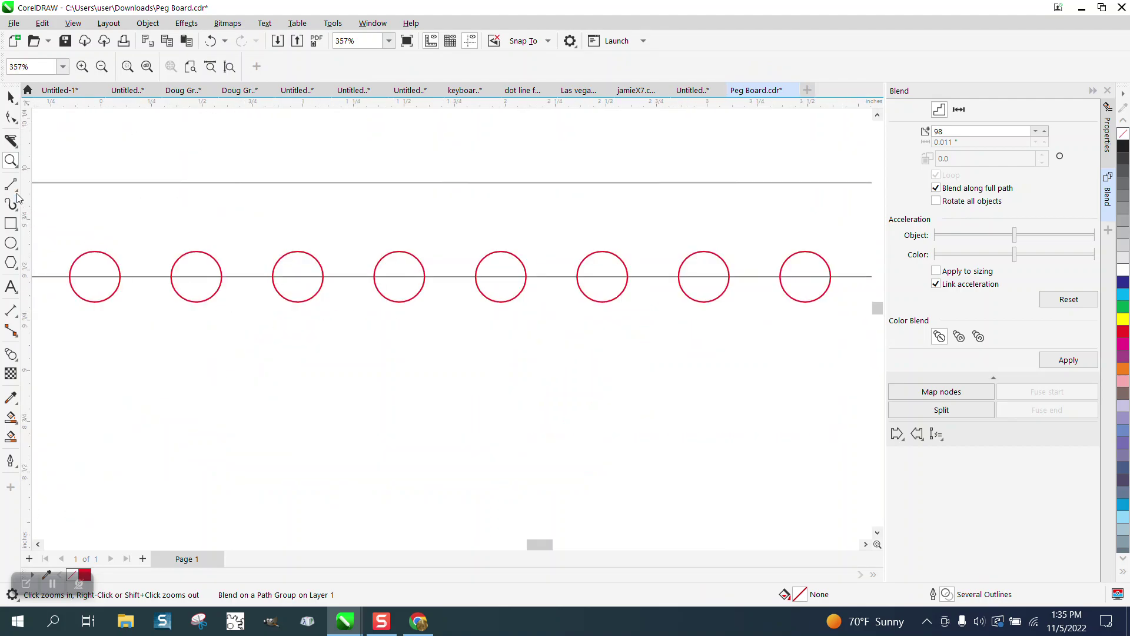
pyautogui.click(16, 318)
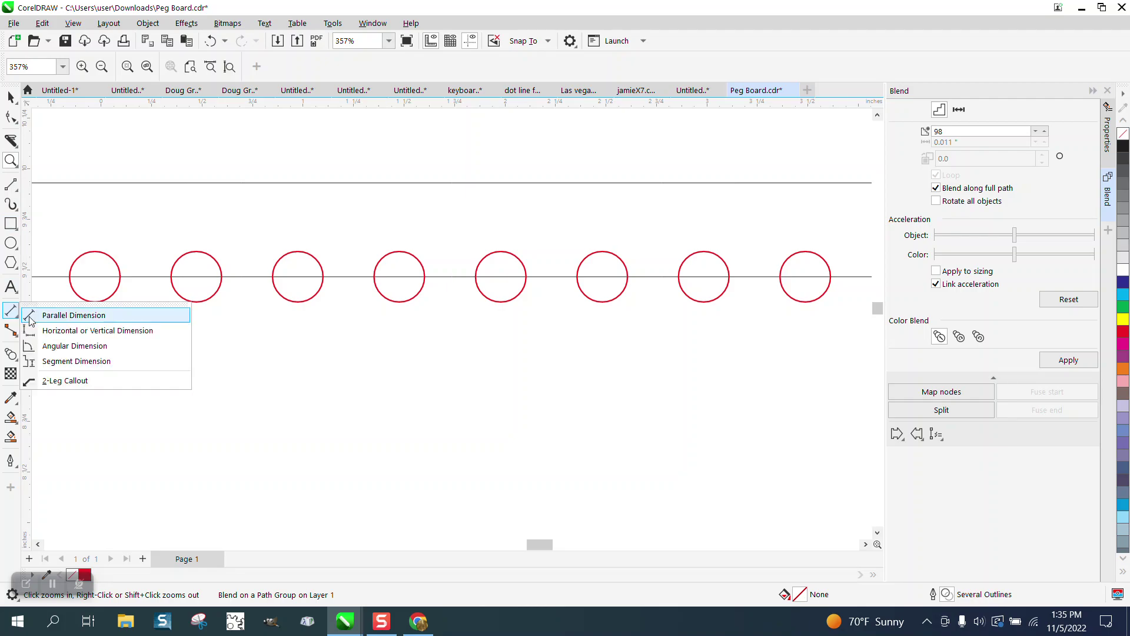
pyautogui.click(70, 318)
pyautogui.moveTo(399, 277); pyautogui.dragTo(500, 277)
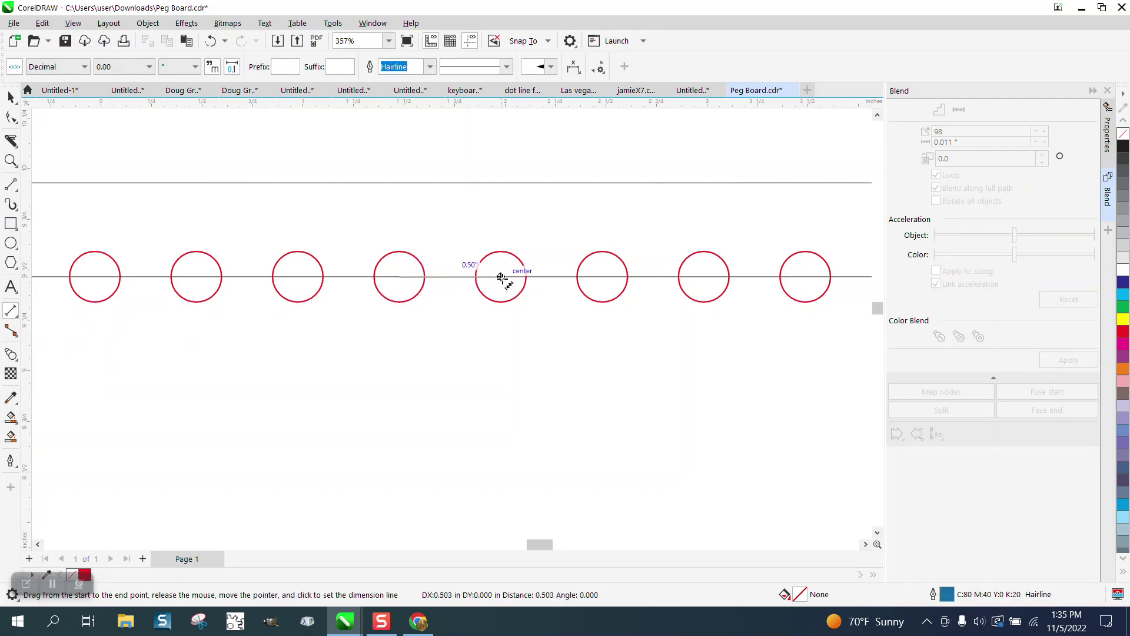
pyautogui.click(497, 214)
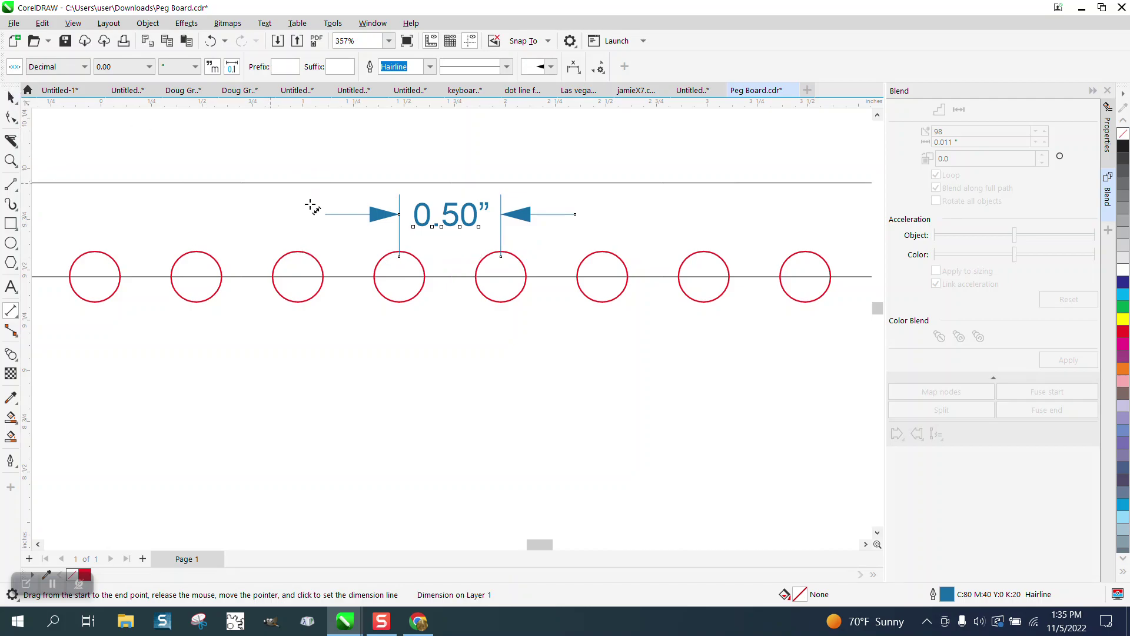
pyautogui.click(11, 97)
pyautogui.scroll(-2, 450, 327)
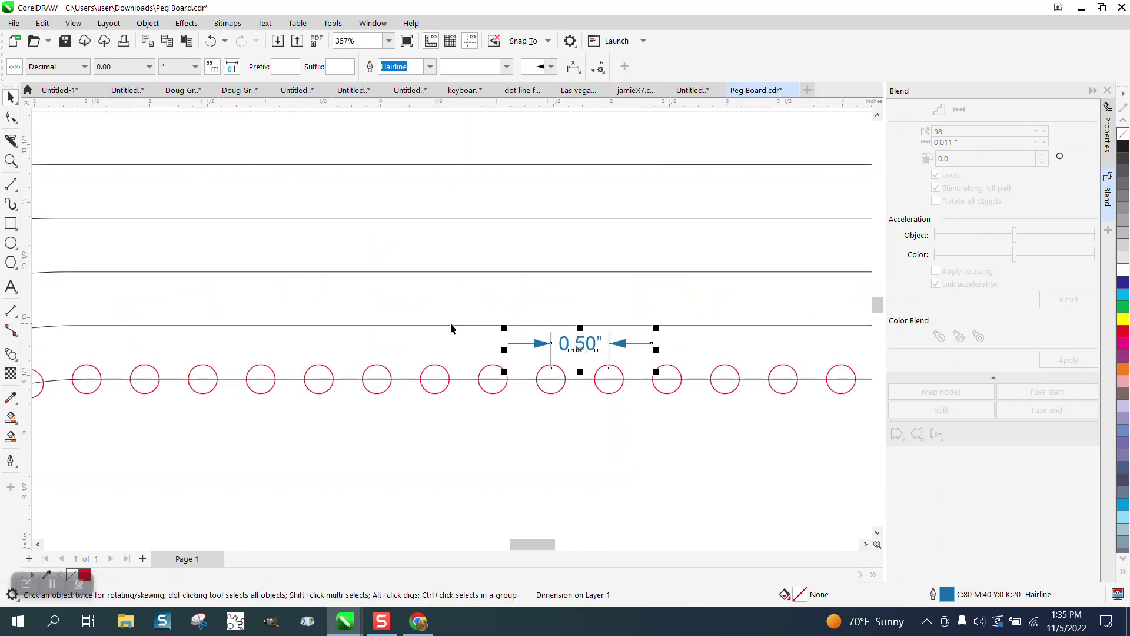
pyautogui.scroll(-8, 451, 324)
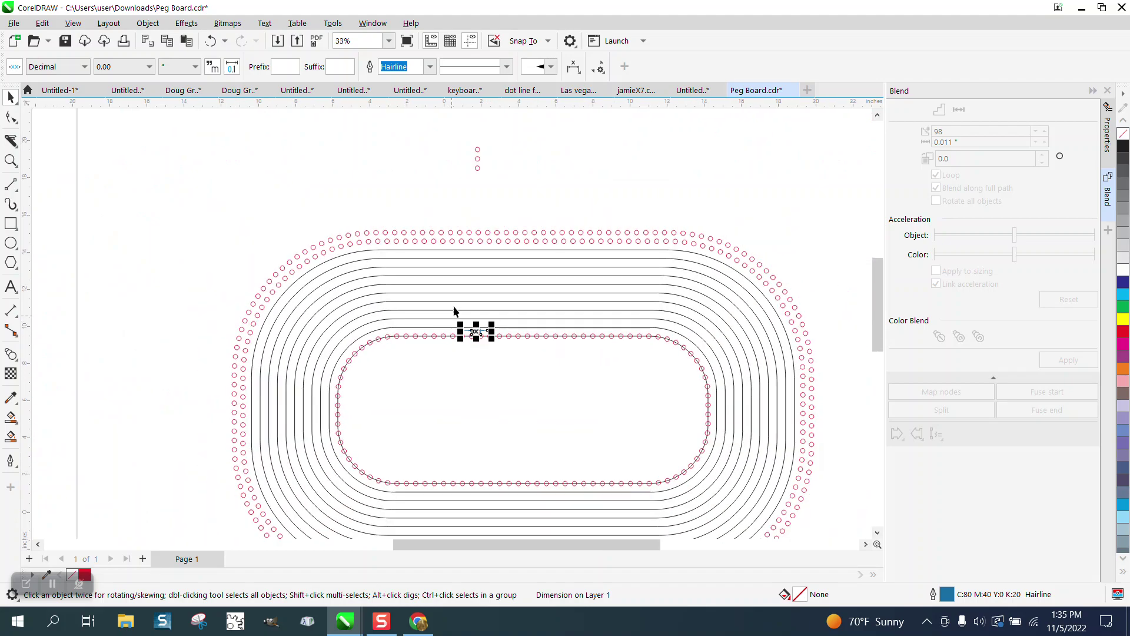
# Shift the innermost track curve and its circle blend 65 inches left, off the page.
pyautogui.click(454, 209)
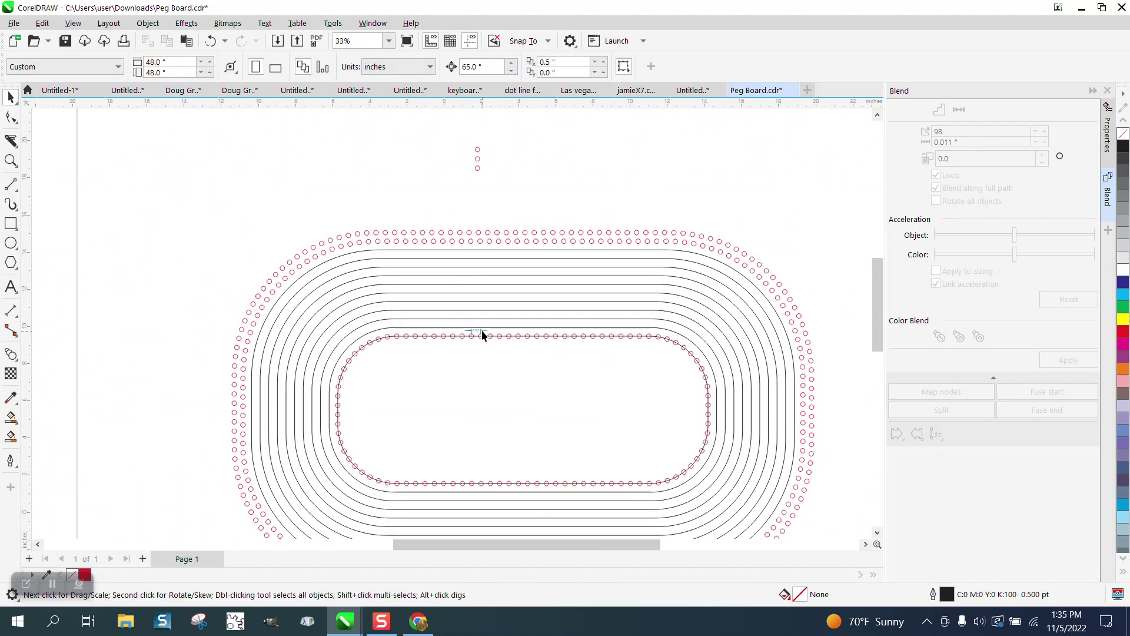
pyautogui.click(482, 334)
pyautogui.click(477, 339)
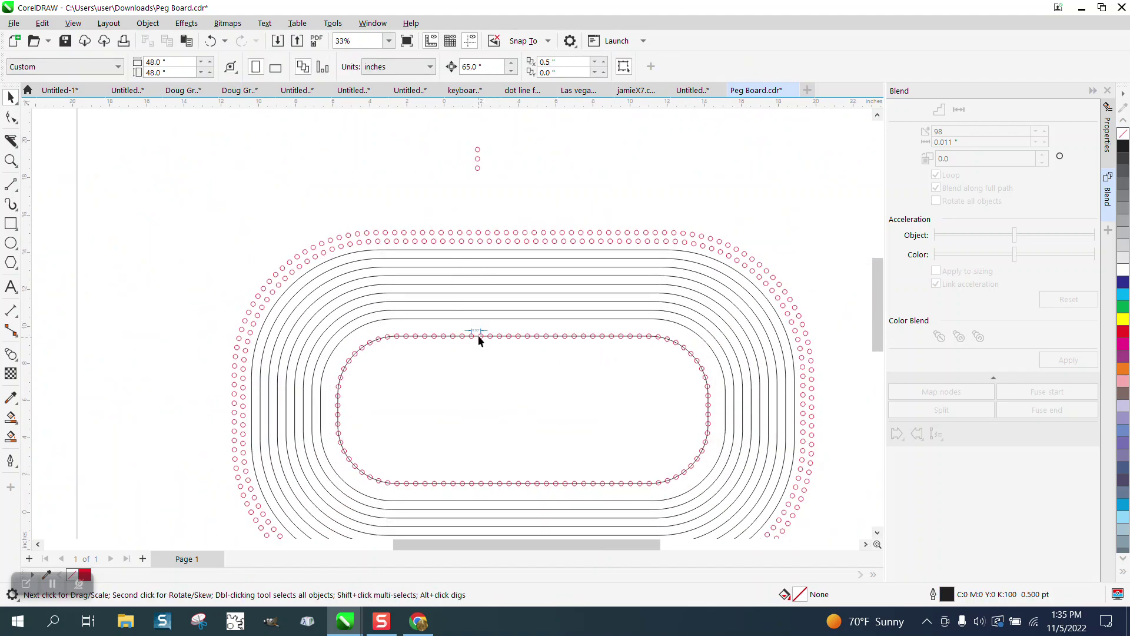
pyautogui.click(210, 41)
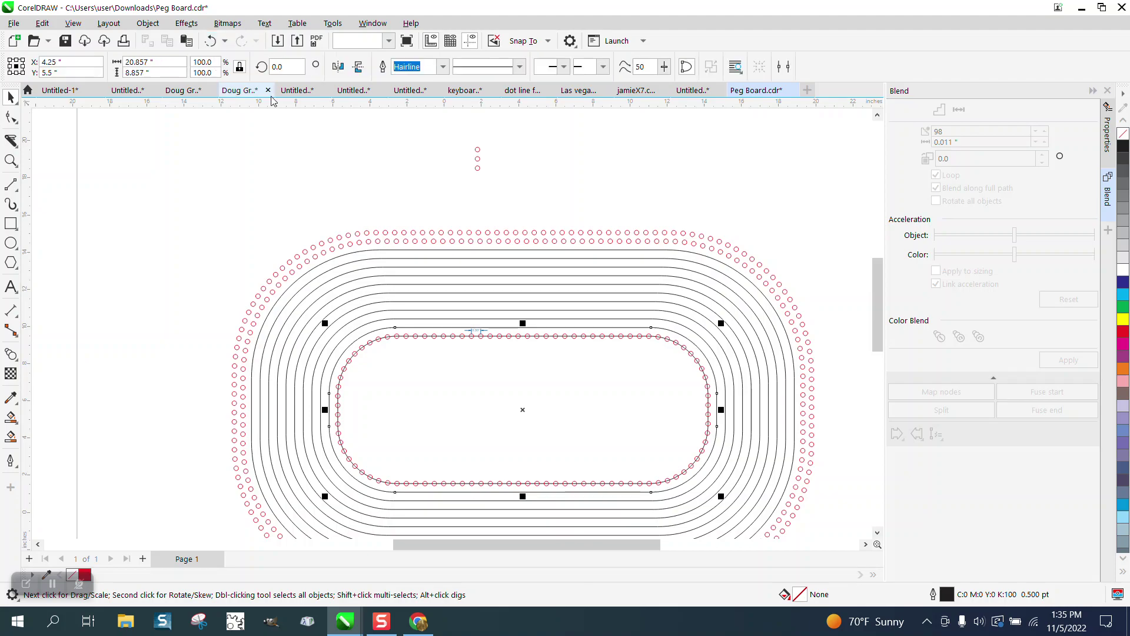
pyautogui.click(480, 340)
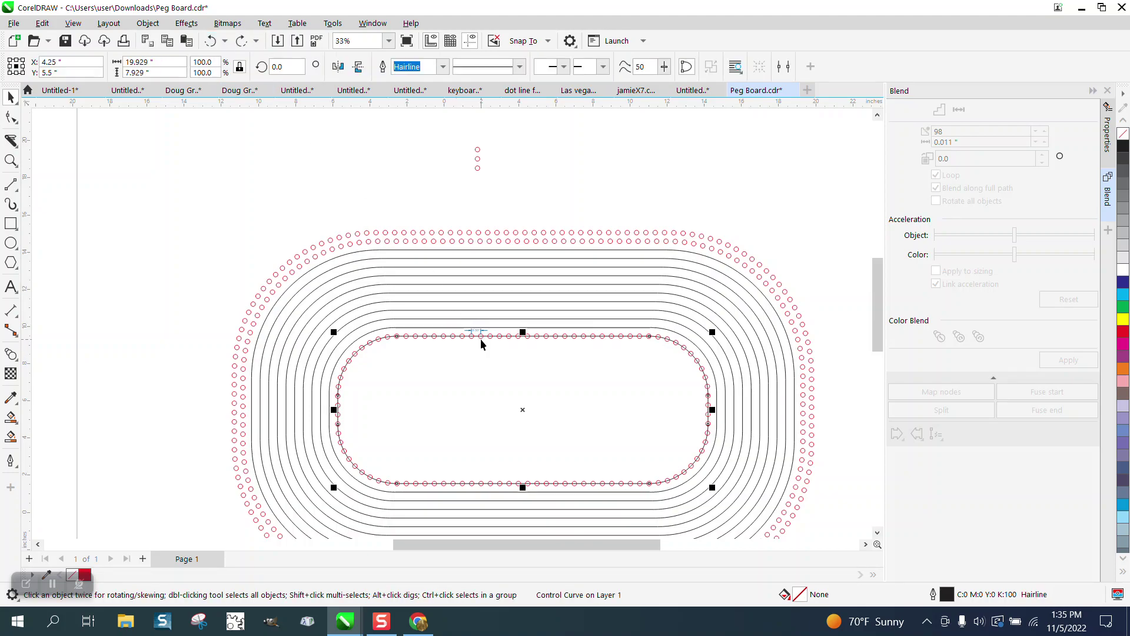
pyautogui.press('Left')
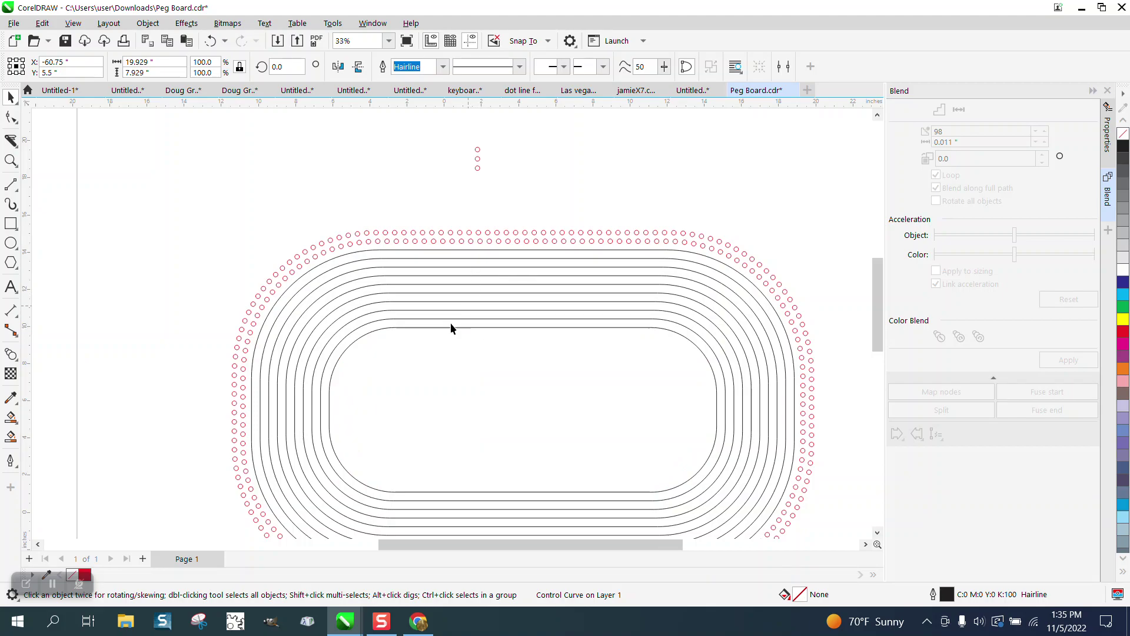
pyautogui.scroll(-1, 450, 323)
pyautogui.scroll(-3, 452, 328)
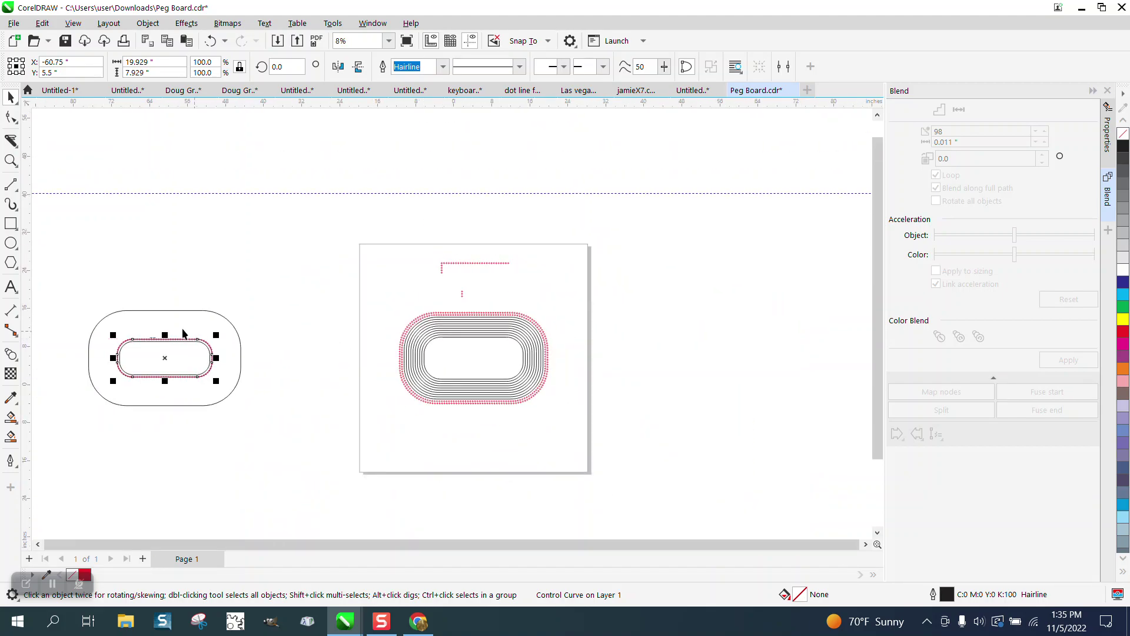
# Zoom in on the moved left track and delete the 0.50" dimension above its holes.
pyautogui.click(11, 160)
pyautogui.moveTo(139, 310); pyautogui.dragTo(207, 359)
pyautogui.click(11, 97)
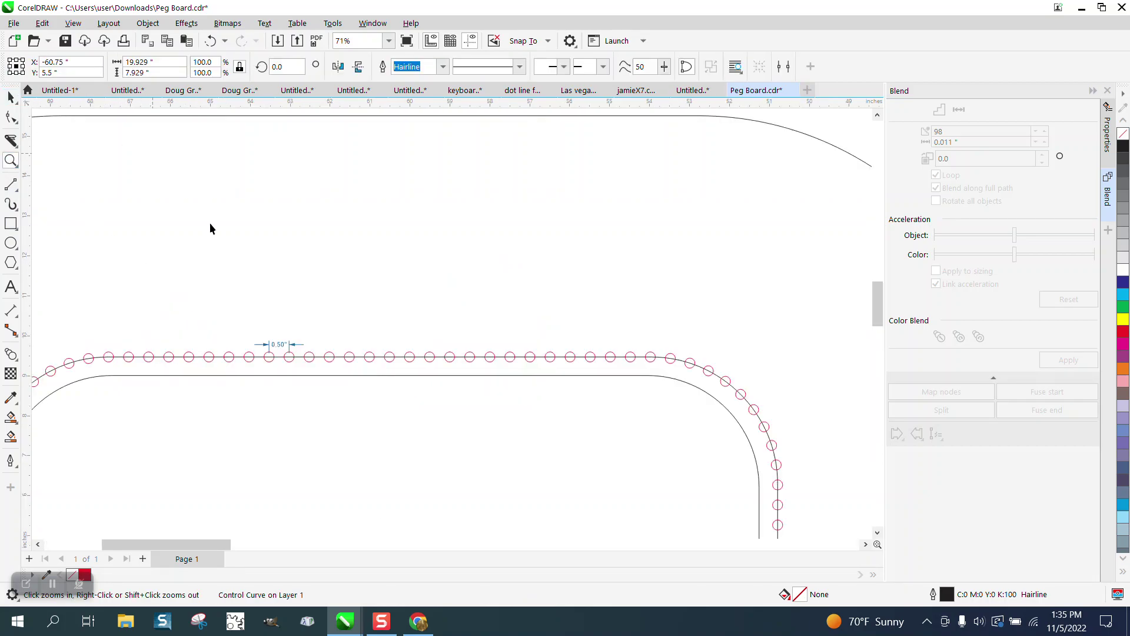
pyautogui.click(296, 352)
pyautogui.click(283, 347)
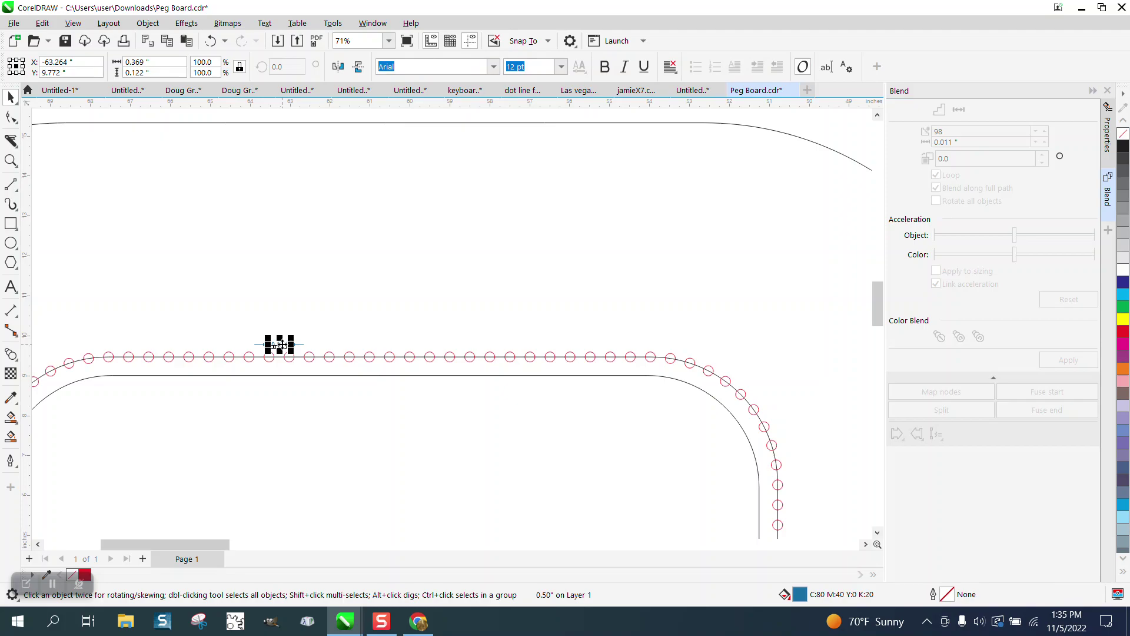
pyautogui.press('Delete')
pyautogui.scroll(-3, 447, 317)
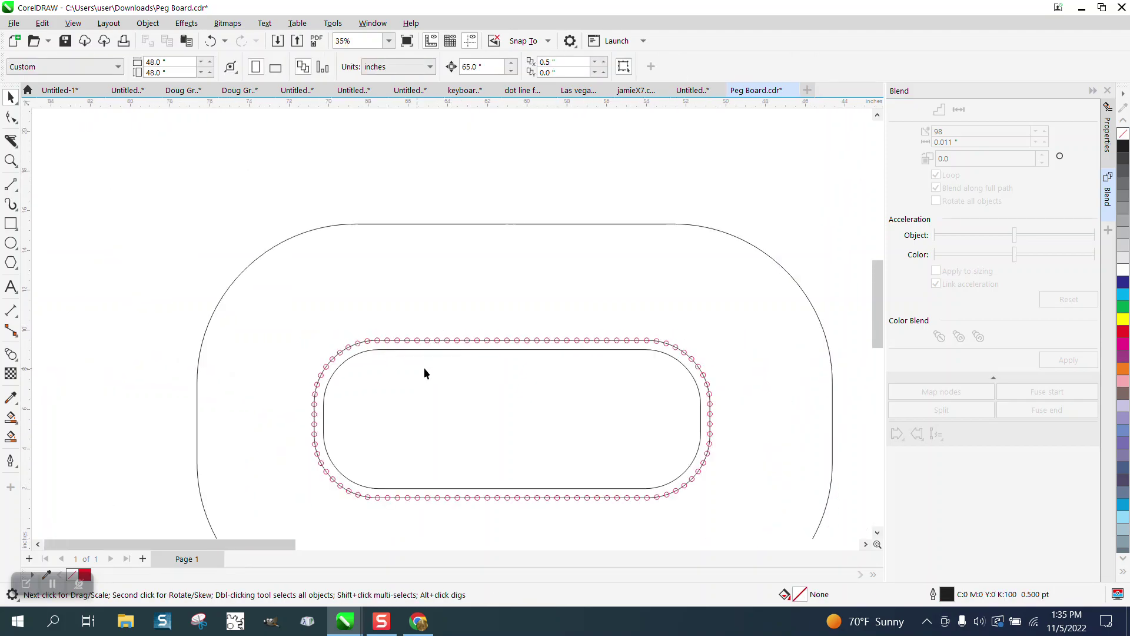
pyautogui.scroll(-1, 467, 329)
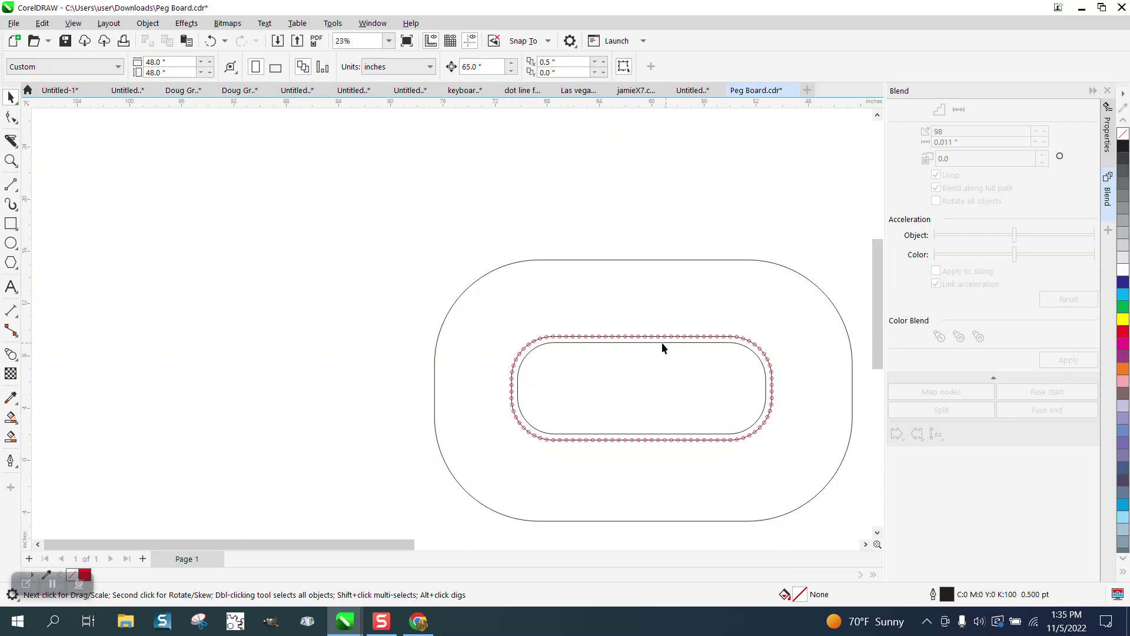
pyautogui.scroll(-1, 450, 323)
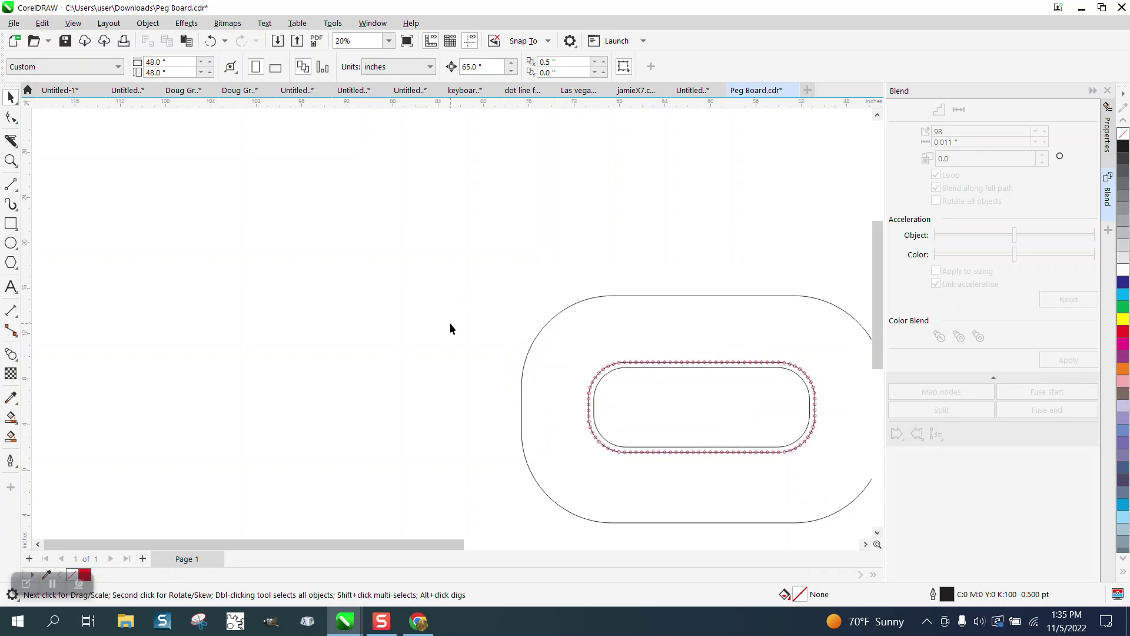
pyautogui.scroll(-2, 449, 322)
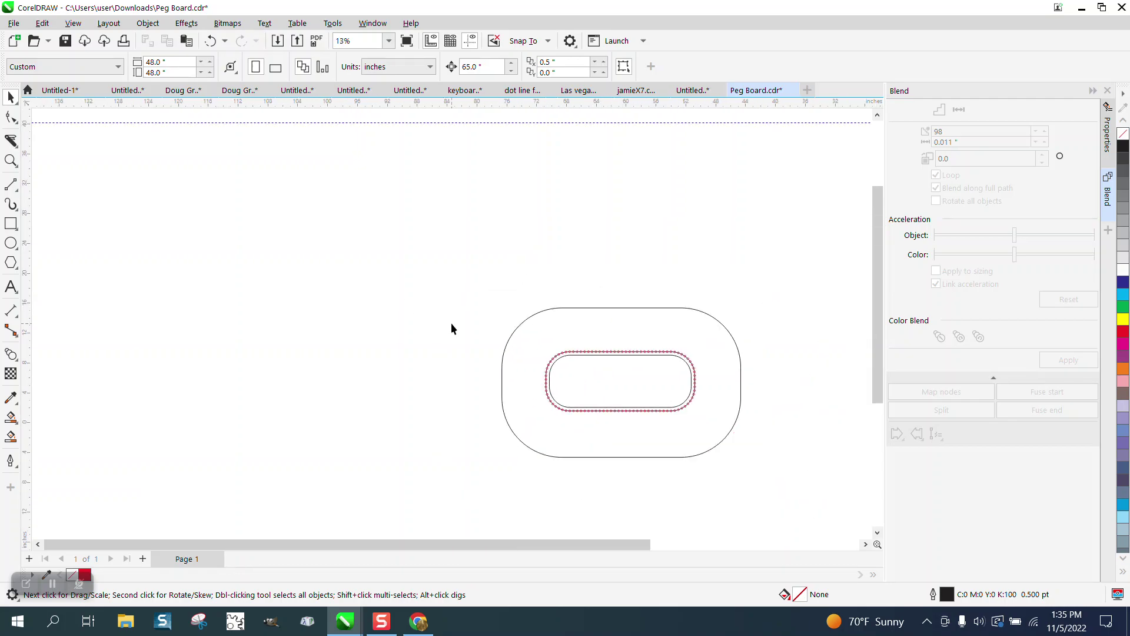